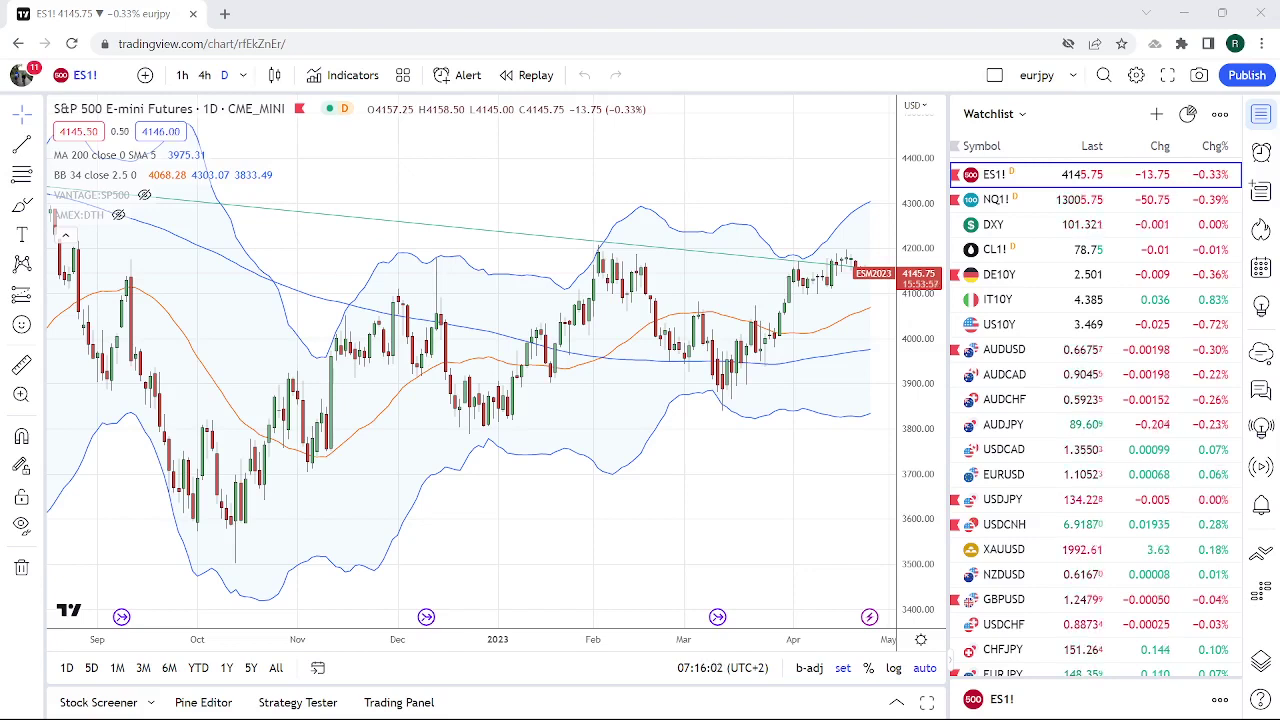
# Load USDJPY, view it on 5-minute candles, then switch back to the daily interval.
pyautogui.click(1010, 499)
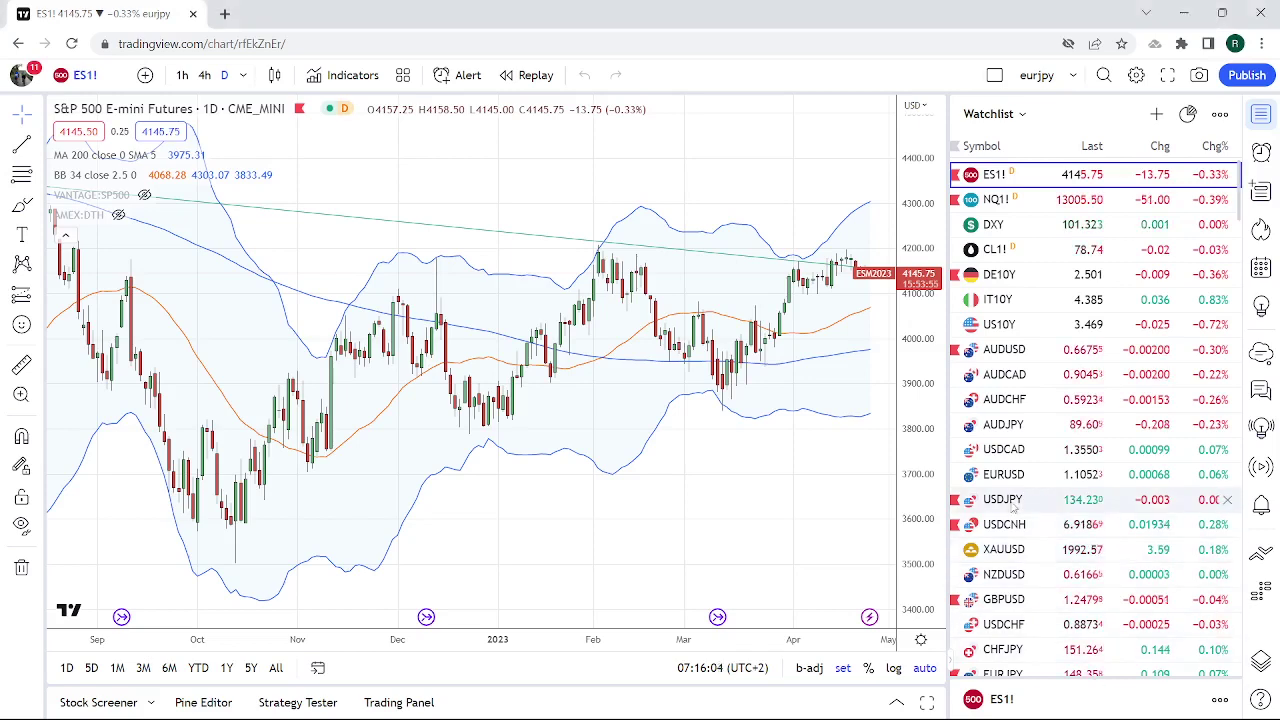
pyautogui.click(243, 76)
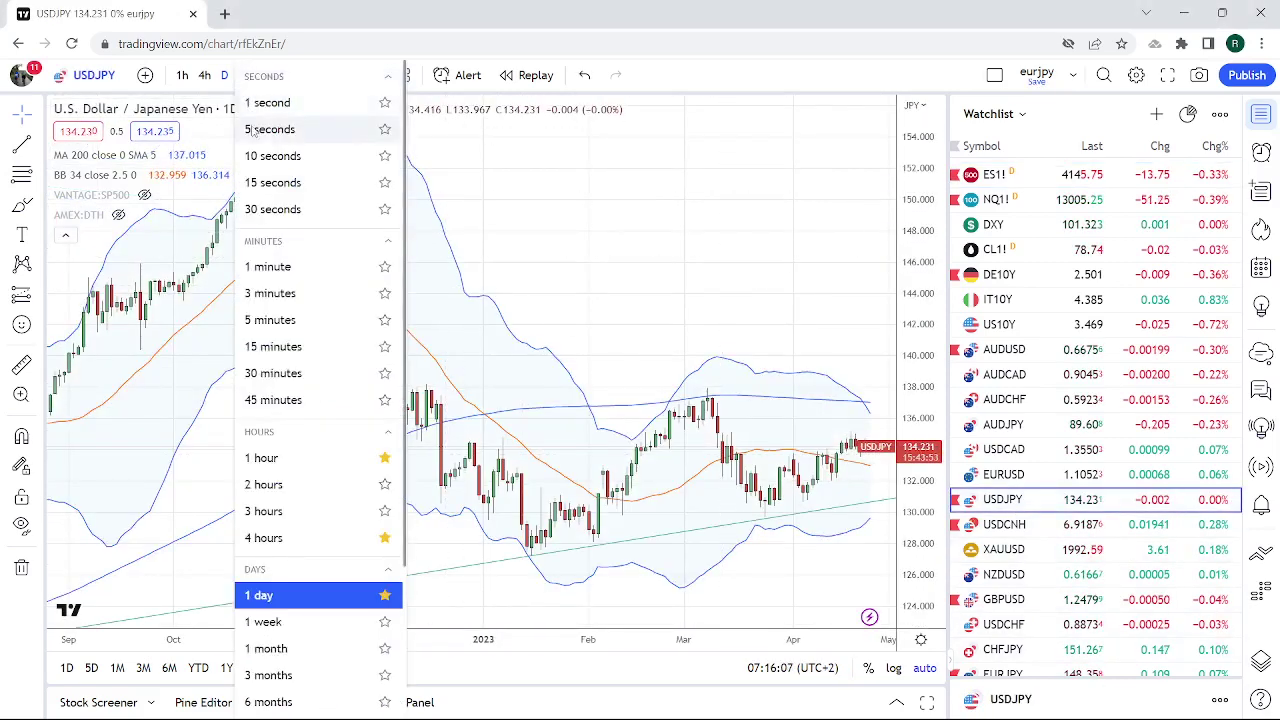
pyautogui.click(262, 320)
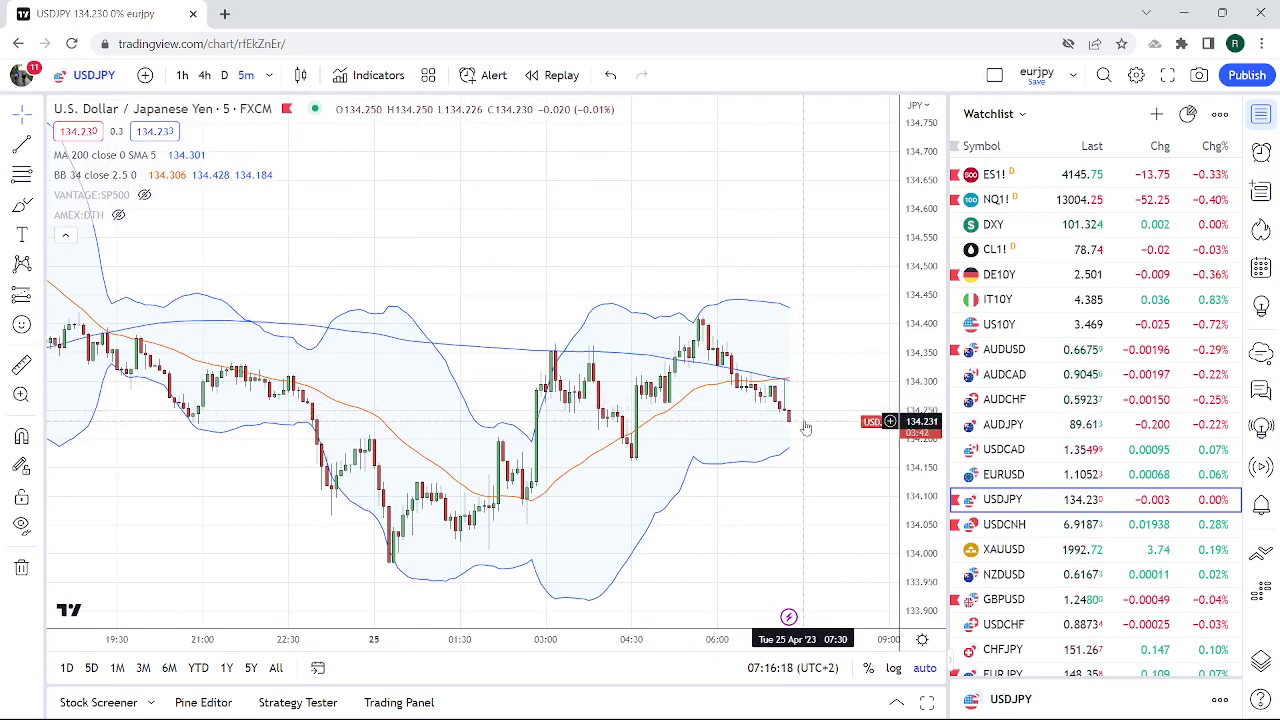
pyautogui.click(225, 76)
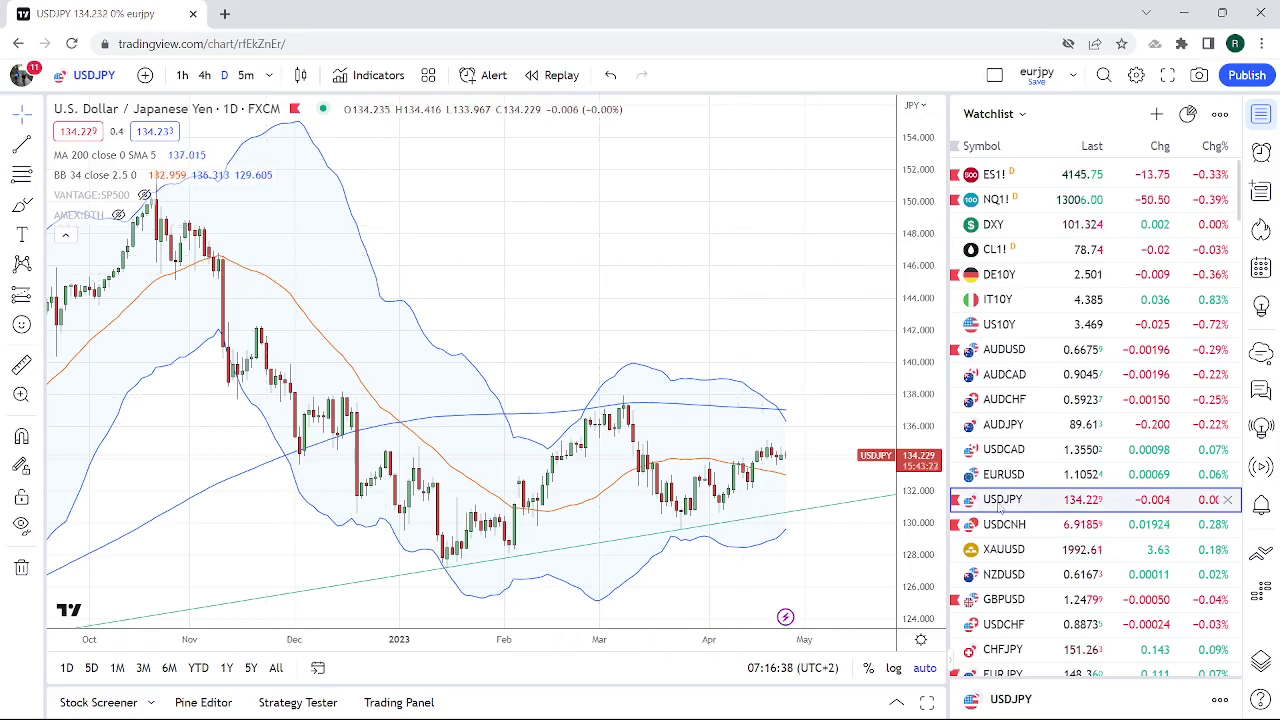
# Scroll down the watchlist and show the AUDNZD daily chart.
pyautogui.scroll(-5, 1045, 465)
pyautogui.scroll(-3, 1040, 500)
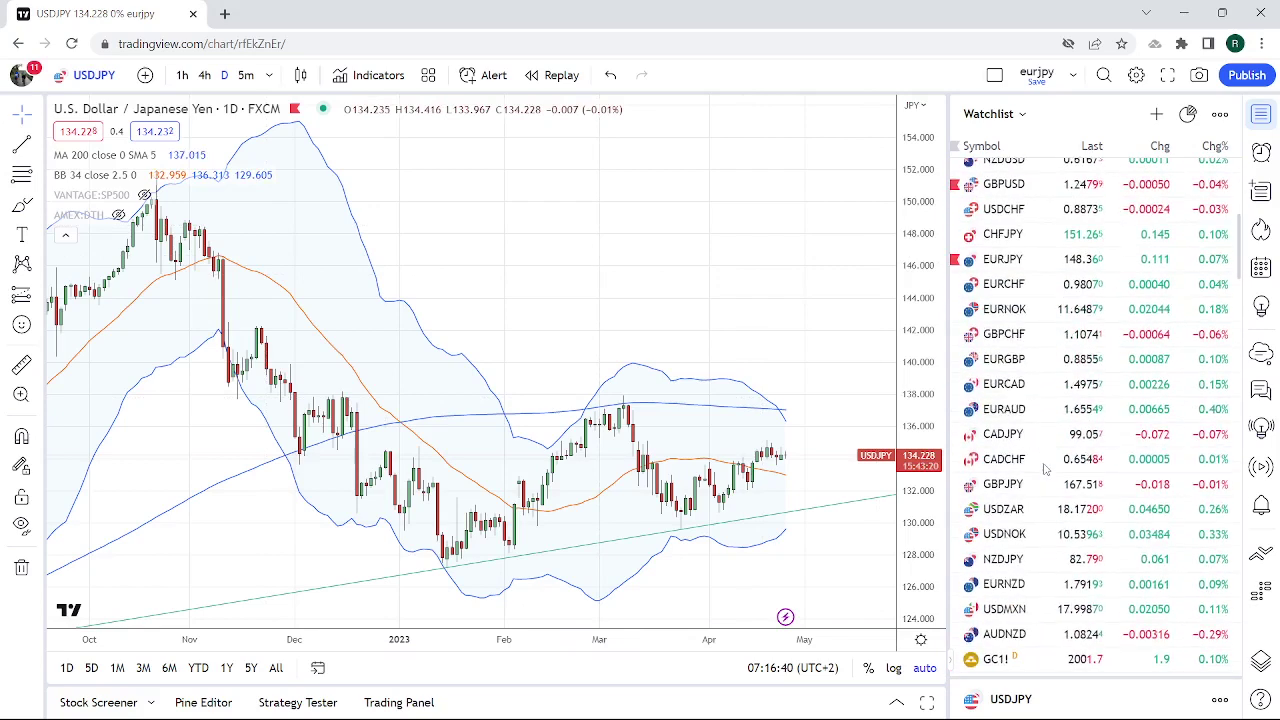
pyautogui.click(1030, 632)
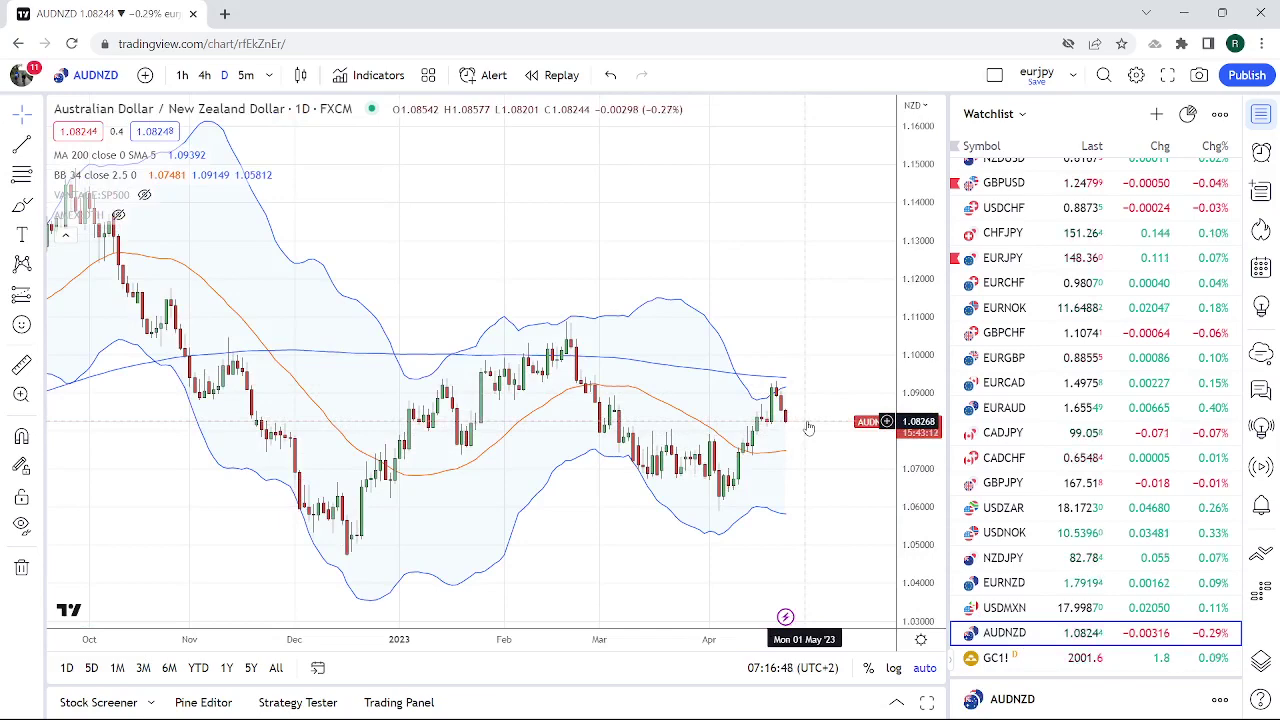
# Scroll back up the watchlist and switch the chart to GBPUSD.
pyautogui.scroll(3, 1079, 545)
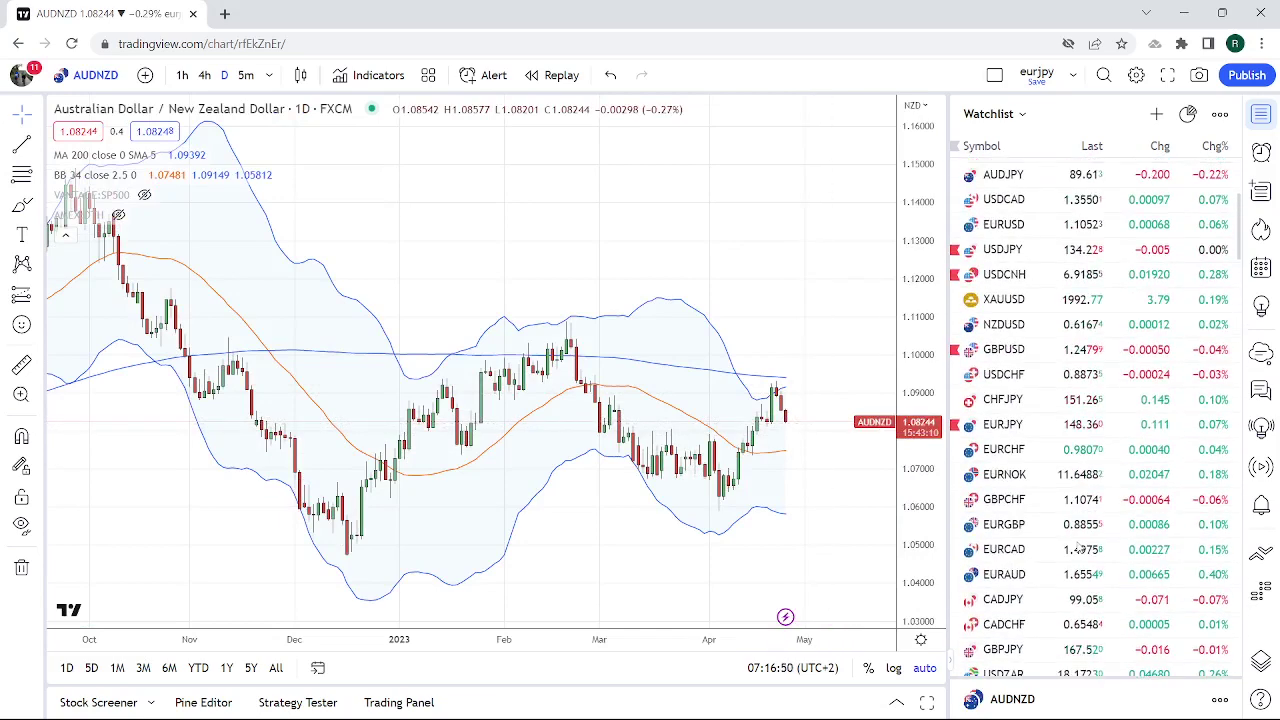
pyautogui.scroll(1, 1079, 545)
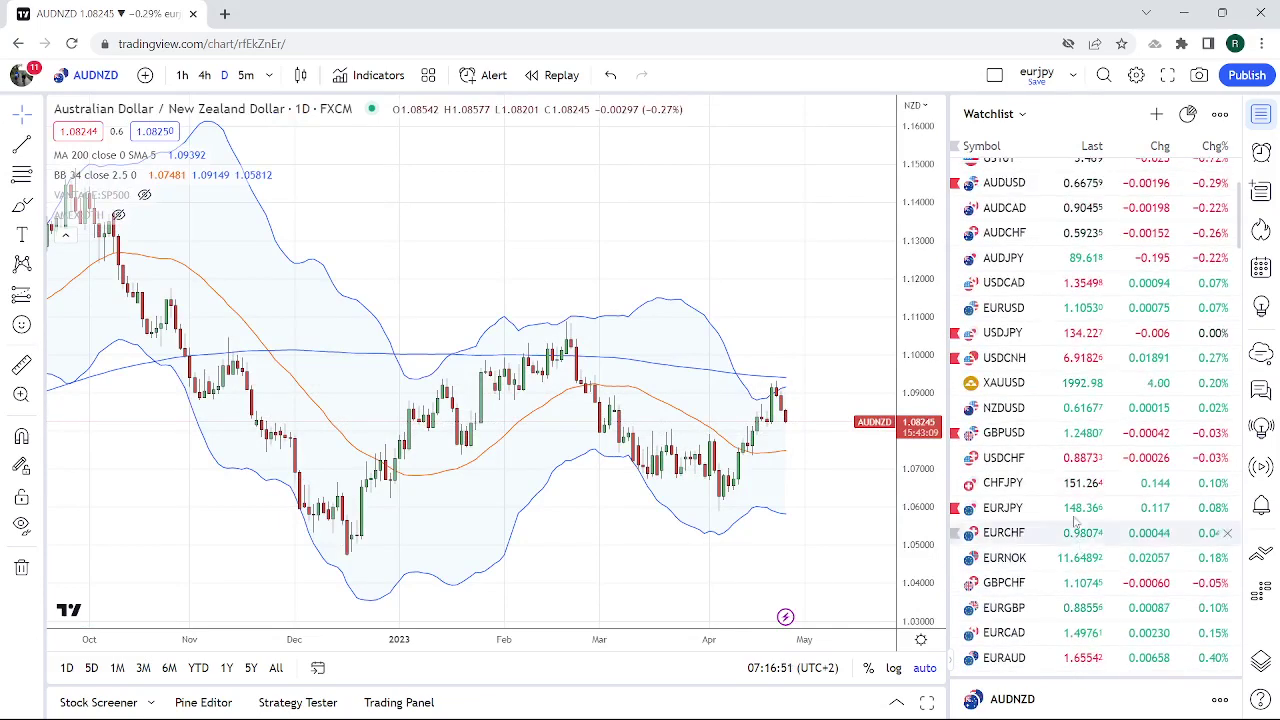
pyautogui.click(1039, 434)
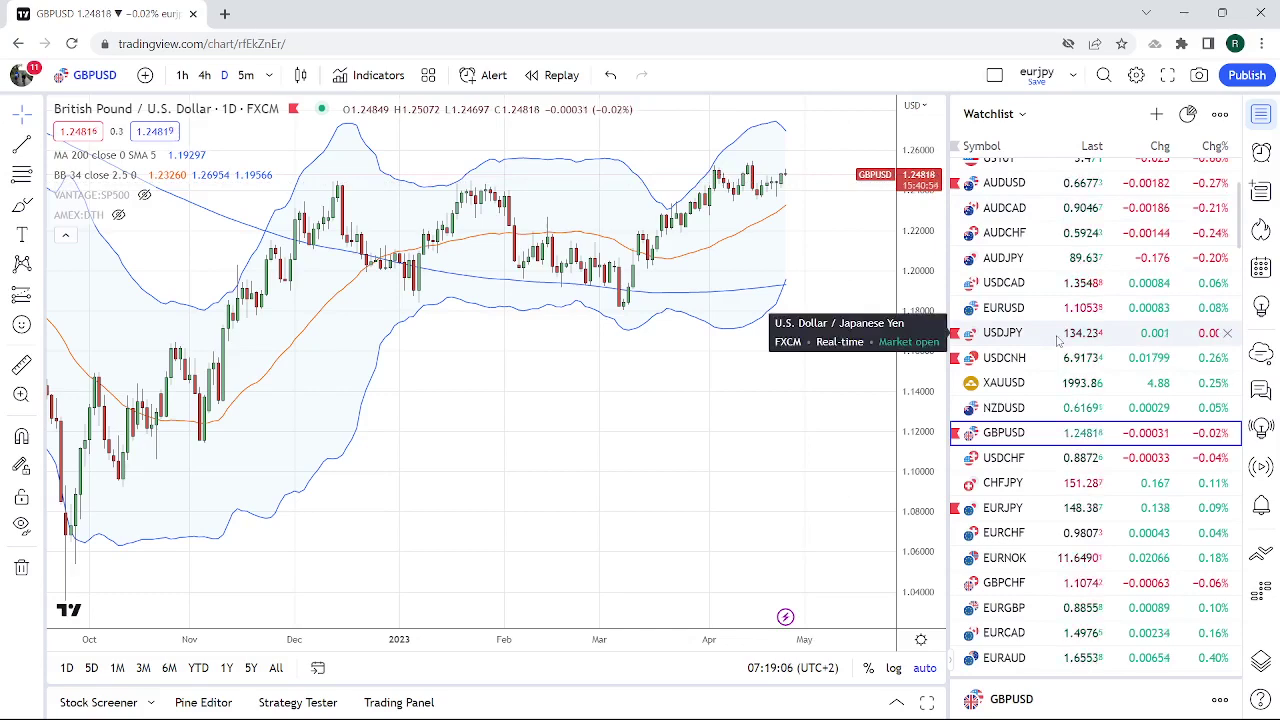
# Locate USDCAD in the watchlist and load its daily chart.
pyautogui.scroll(-2, 1058, 340)
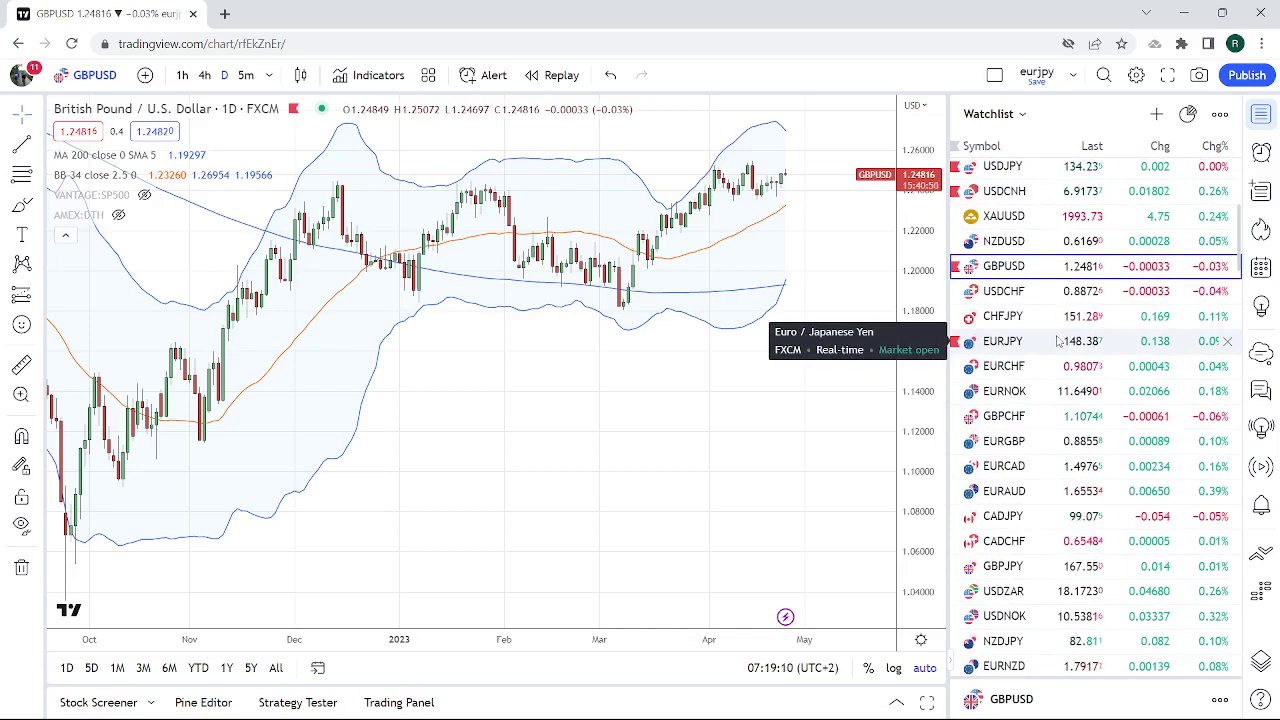
pyautogui.scroll(-1, 1058, 340)
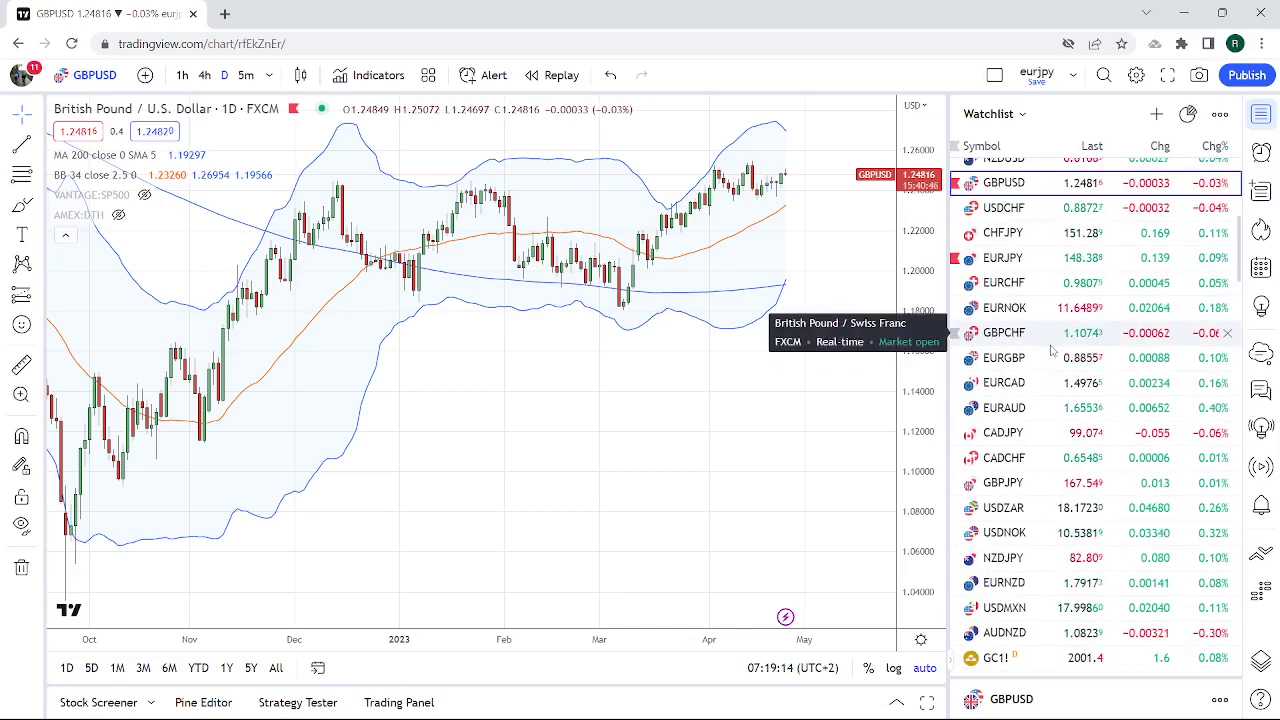
pyautogui.scroll(1, 1052, 347)
pyautogui.scroll(2, 1052, 347)
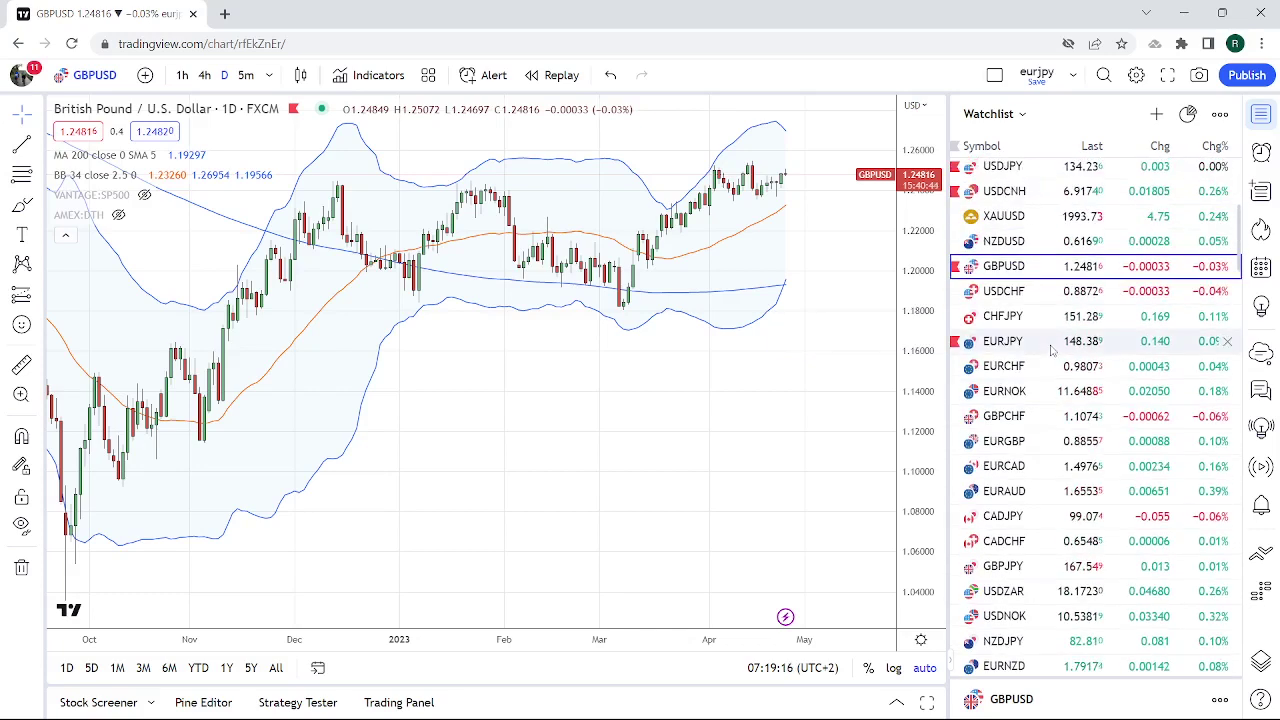
pyautogui.scroll(-2, 1052, 349)
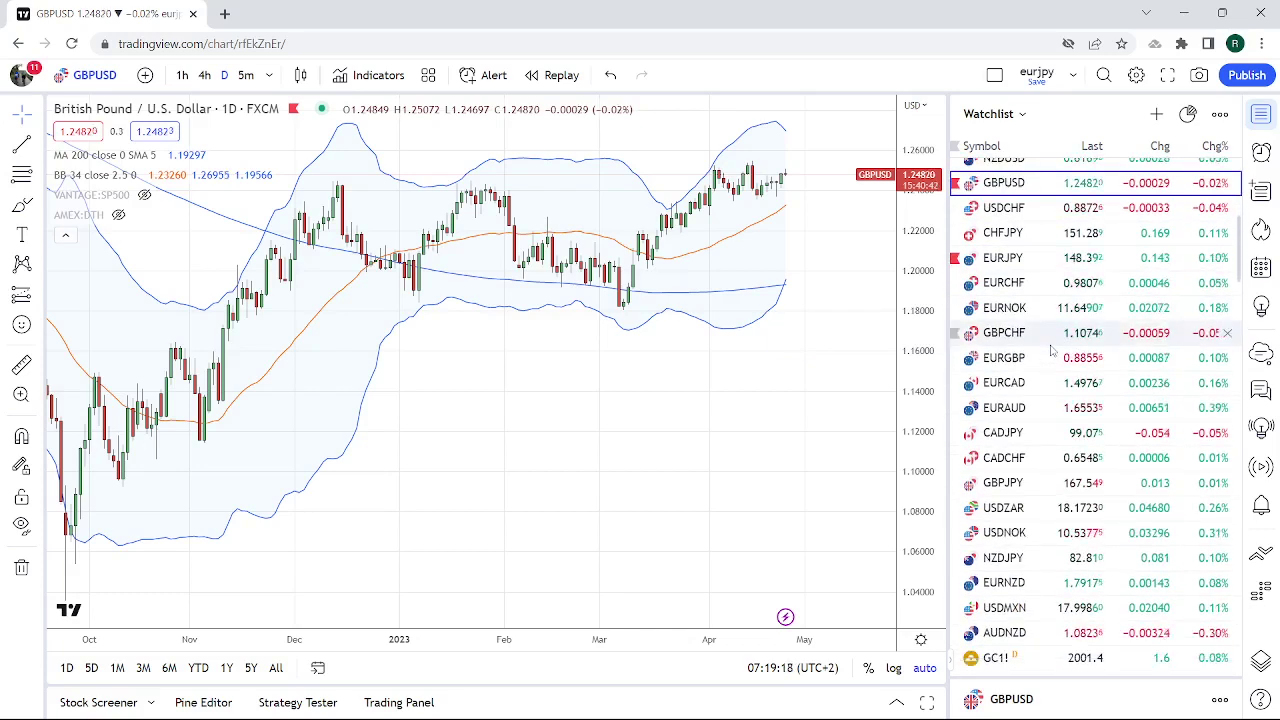
pyautogui.scroll(5, 1052, 347)
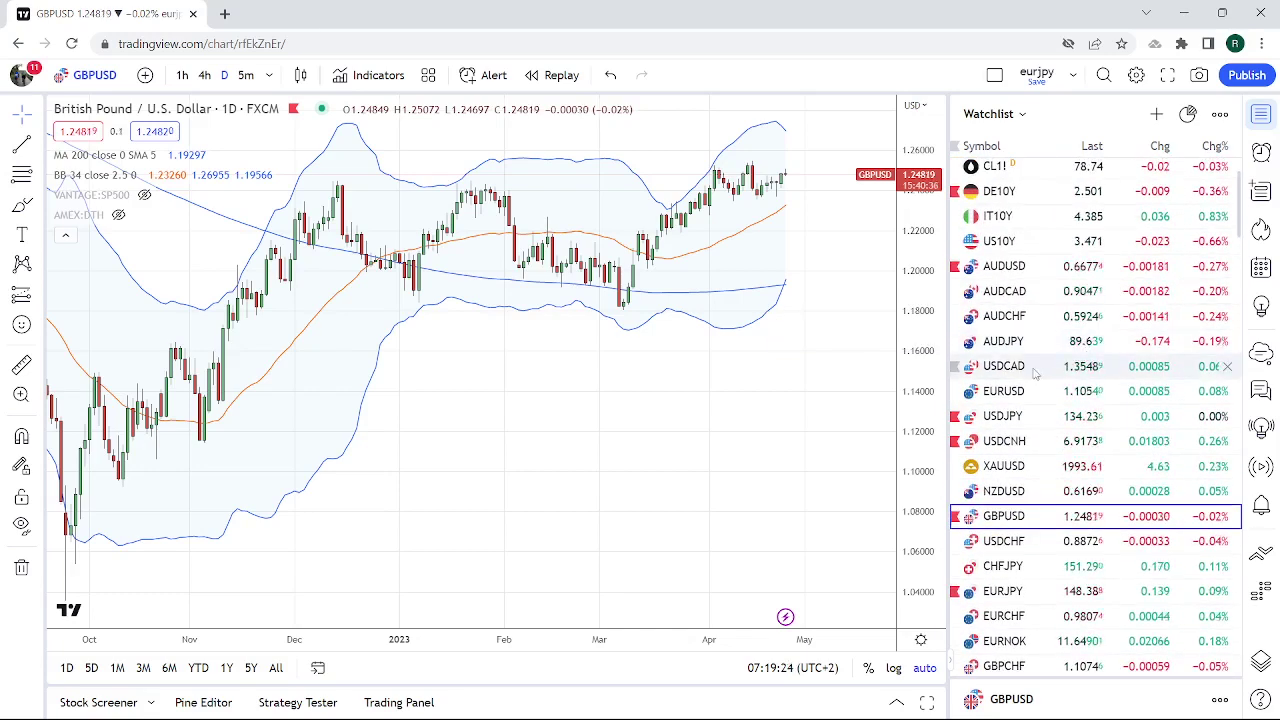
pyautogui.click(1078, 364)
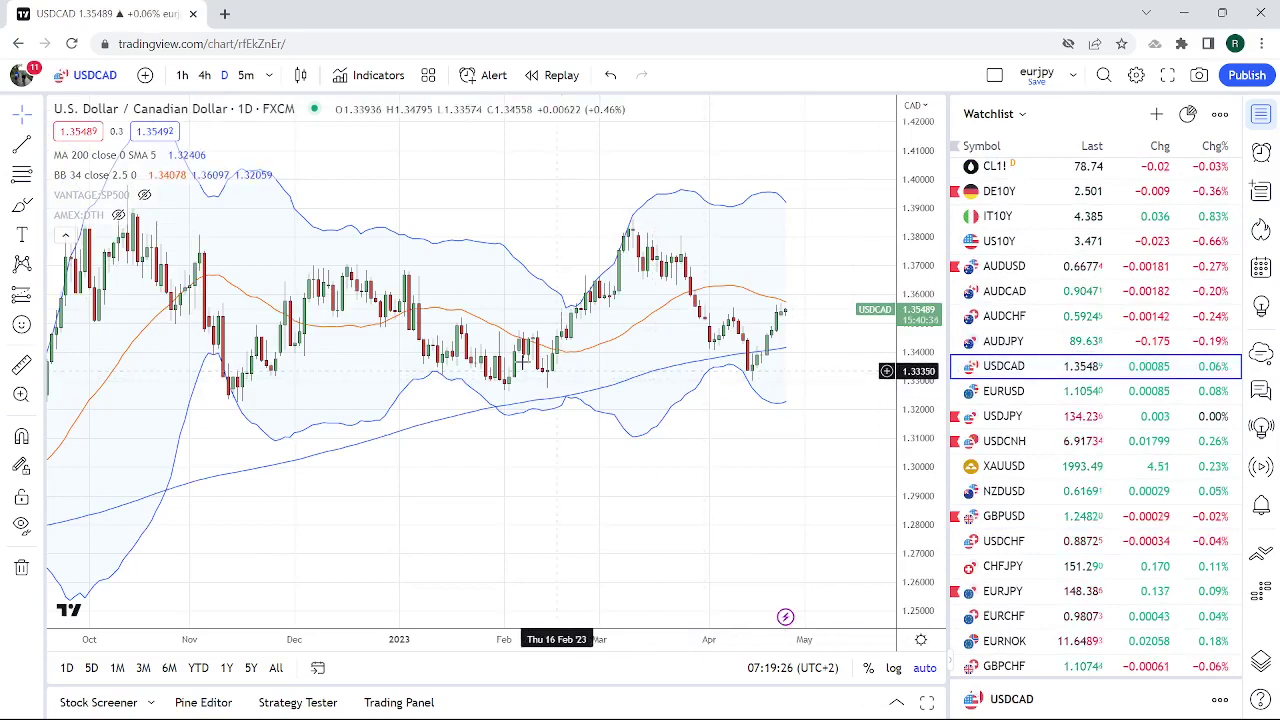
# Zoom into USDCAD, view it on 4-hour candles, then return to the daily interval.
pyautogui.scroll(5, 400, 330)
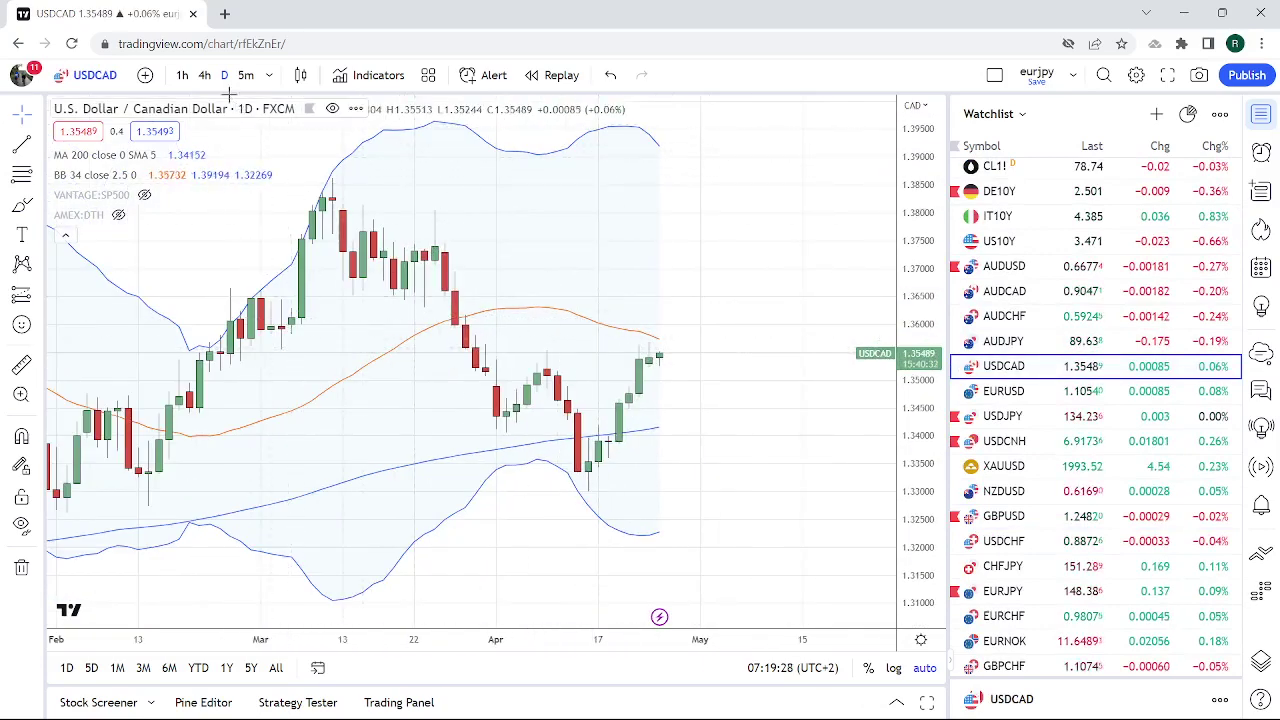
pyautogui.click(204, 75)
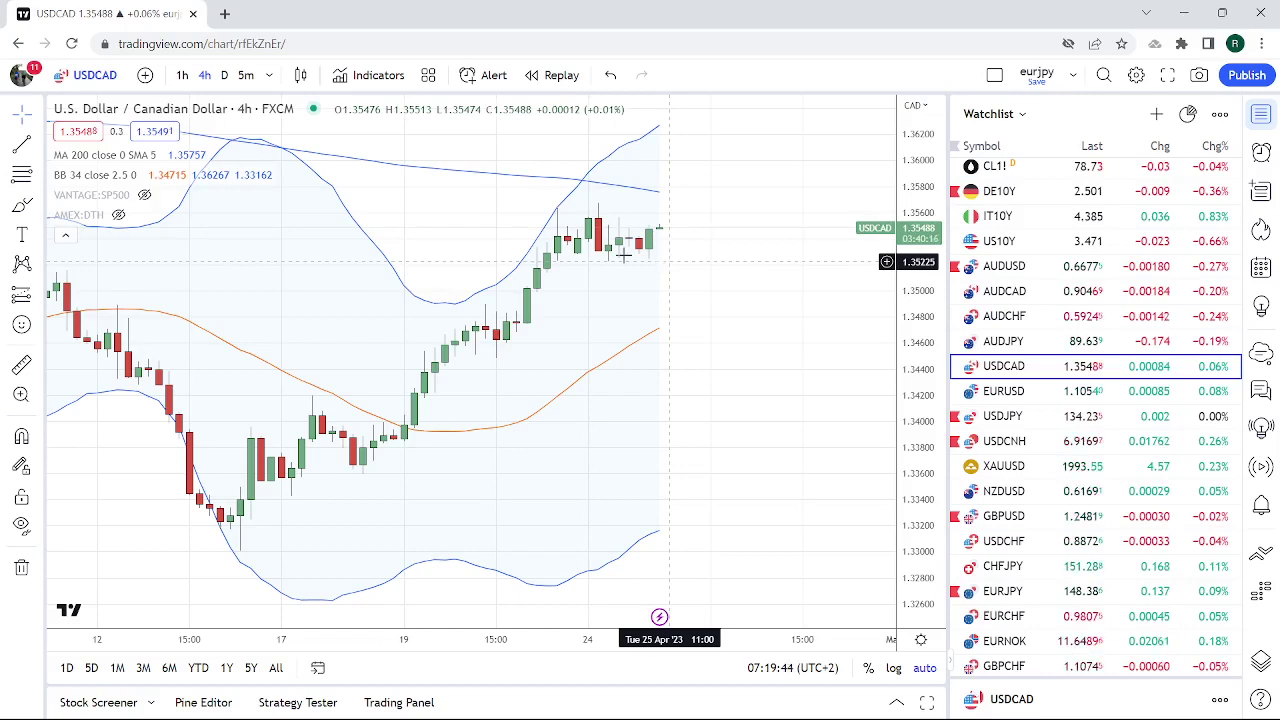
pyautogui.click(224, 75)
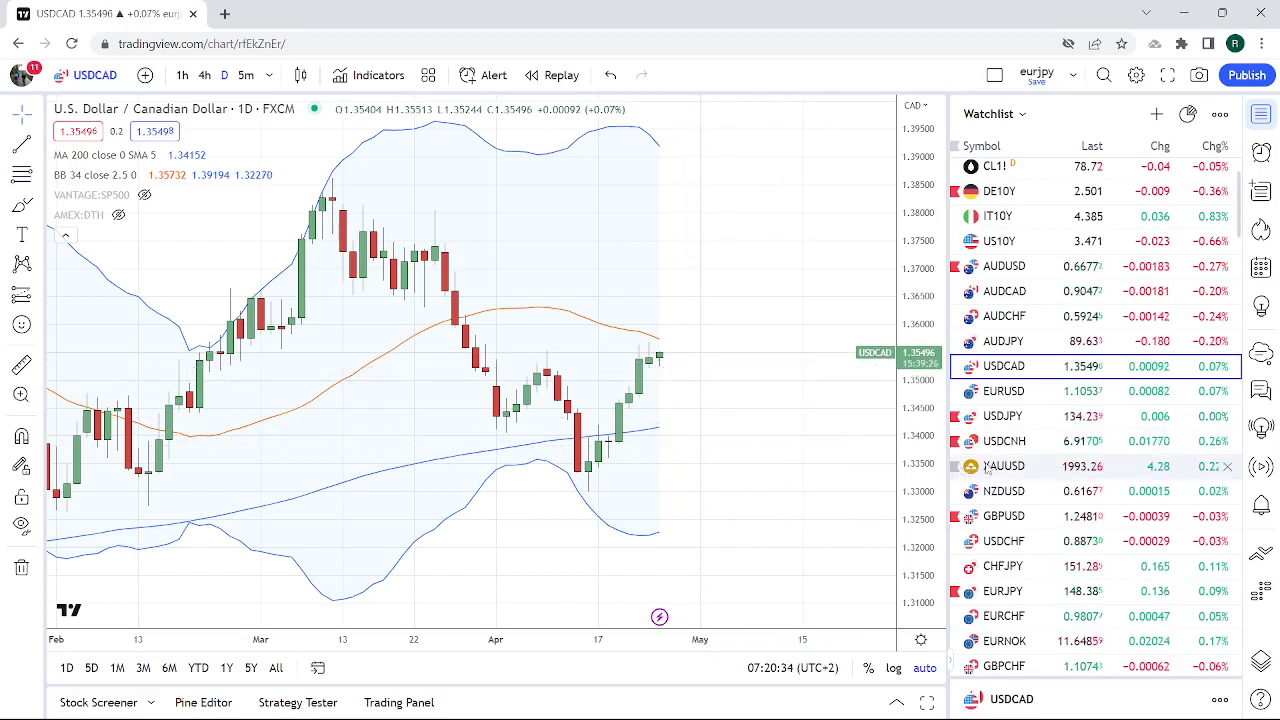
# Load the XAUUSD gold spot daily chart from the watchlist.
pyautogui.click(1085, 467)
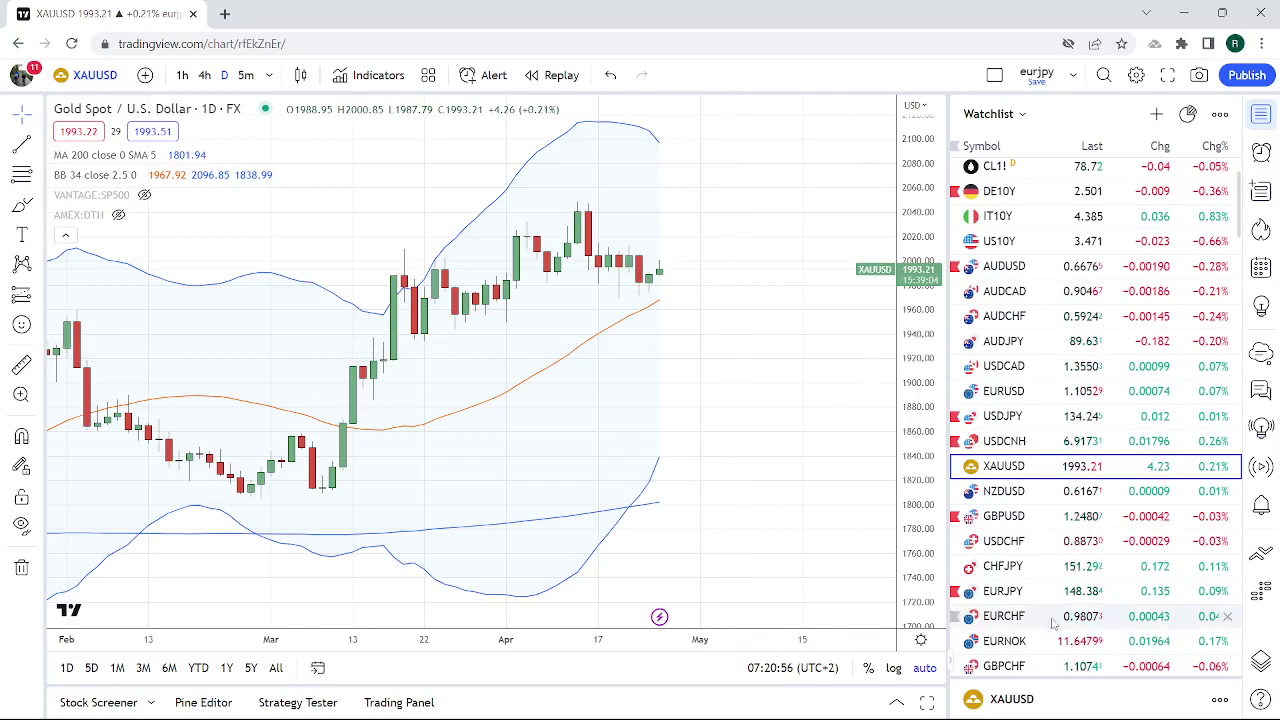
# Glance at the EURNOK chart, then load the US10Y yield daily chart.
pyautogui.click(1032, 642)
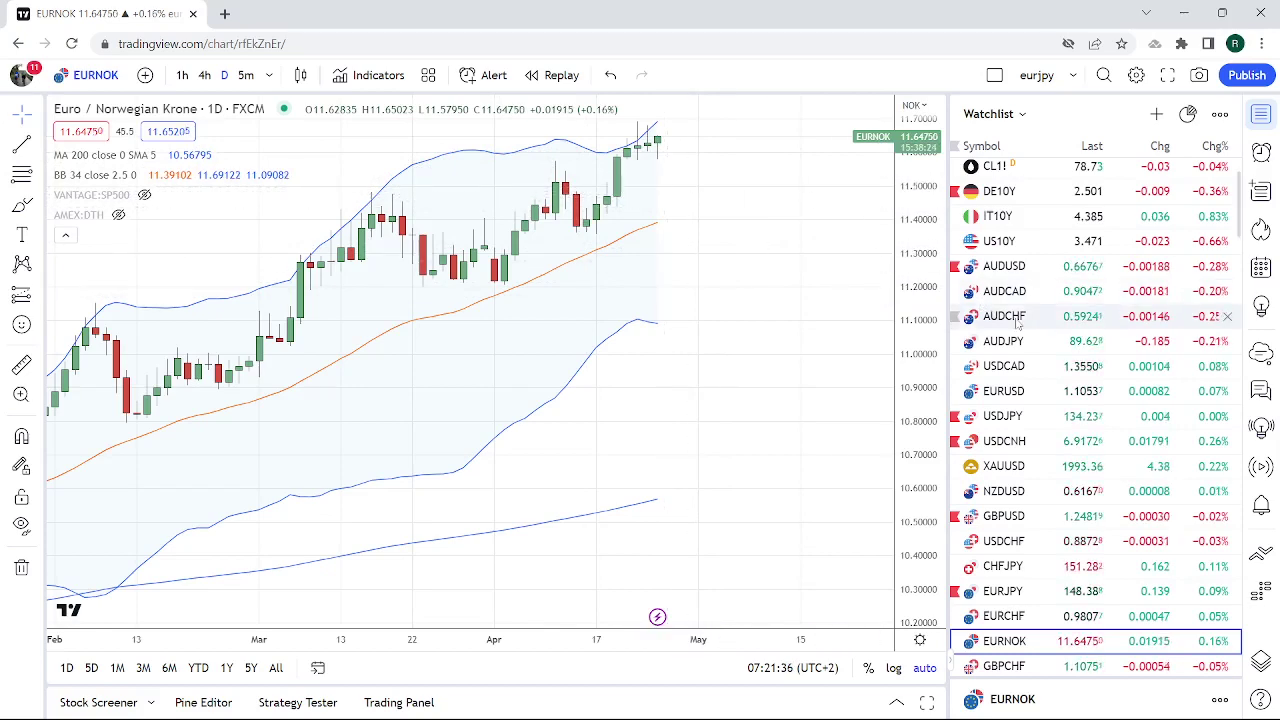
pyautogui.scroll(-1, 1017, 322)
pyautogui.scroll(1, 1020, 330)
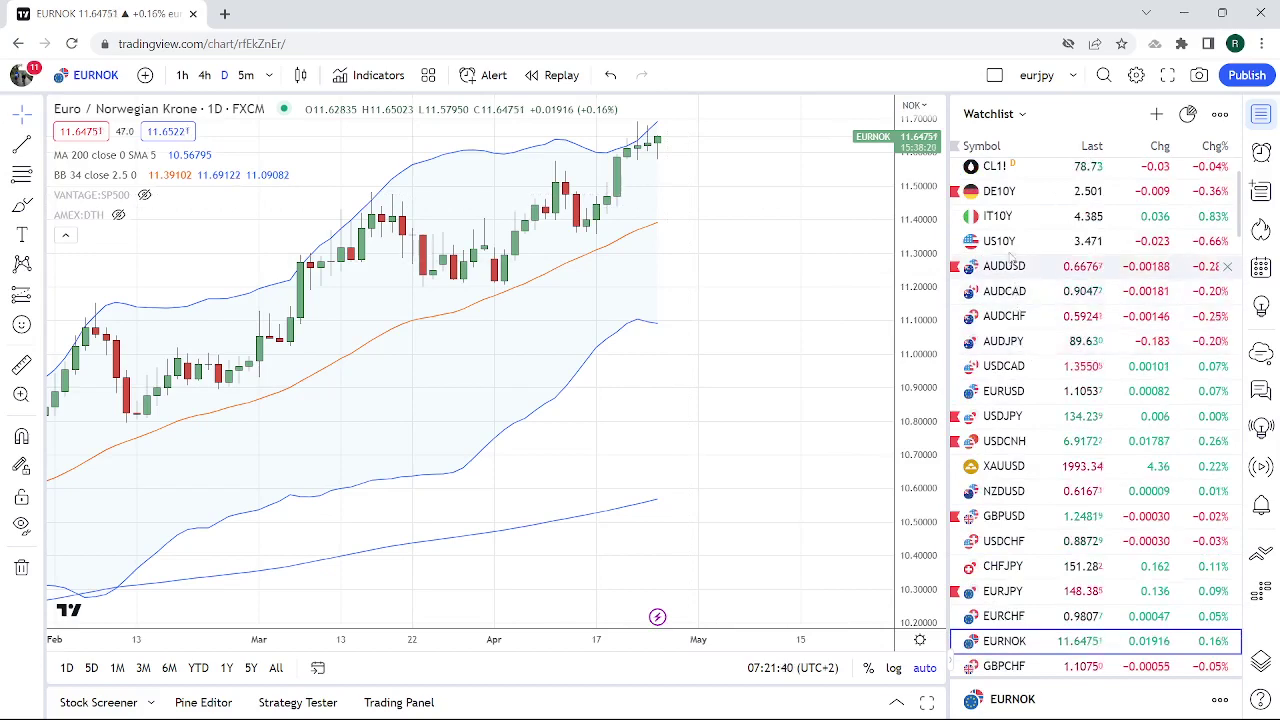
pyautogui.click(1000, 241)
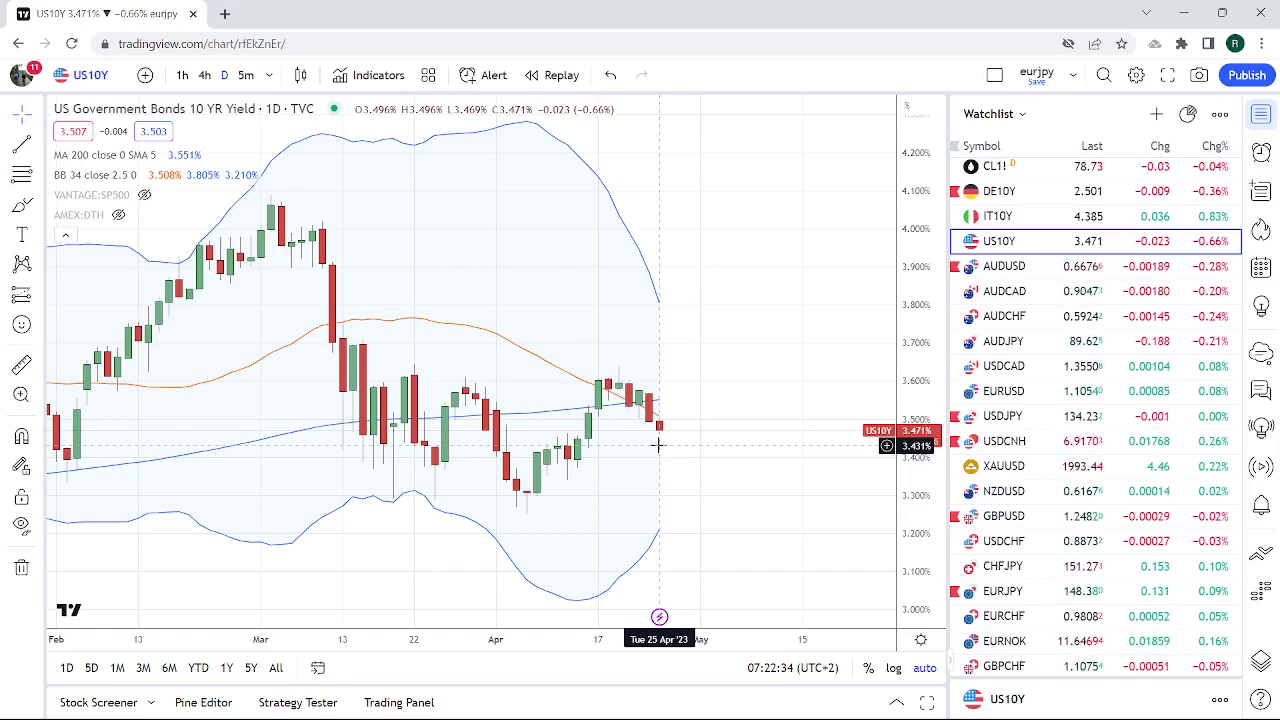
# Load USDCHF and pan back through its history, then switch the chart to EURUSD.
pyautogui.click(1008, 545)
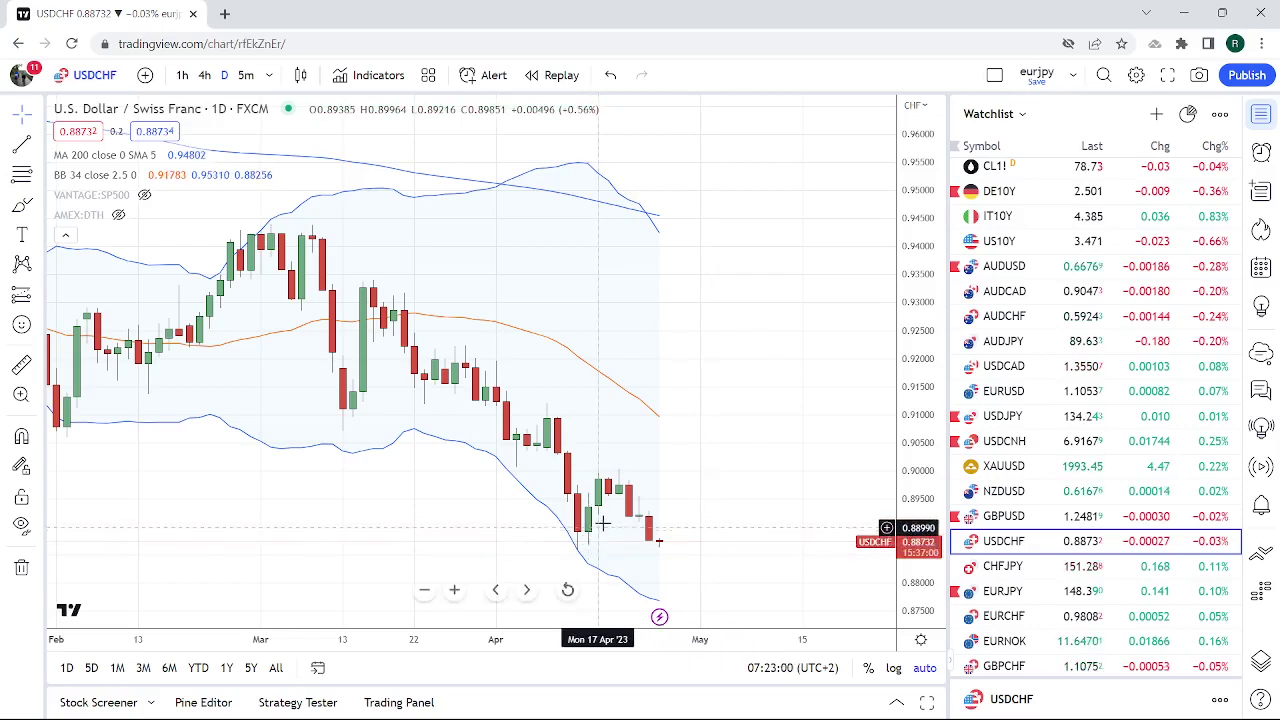
pyautogui.moveTo(608, 523); pyautogui.dragTo(642, 524)
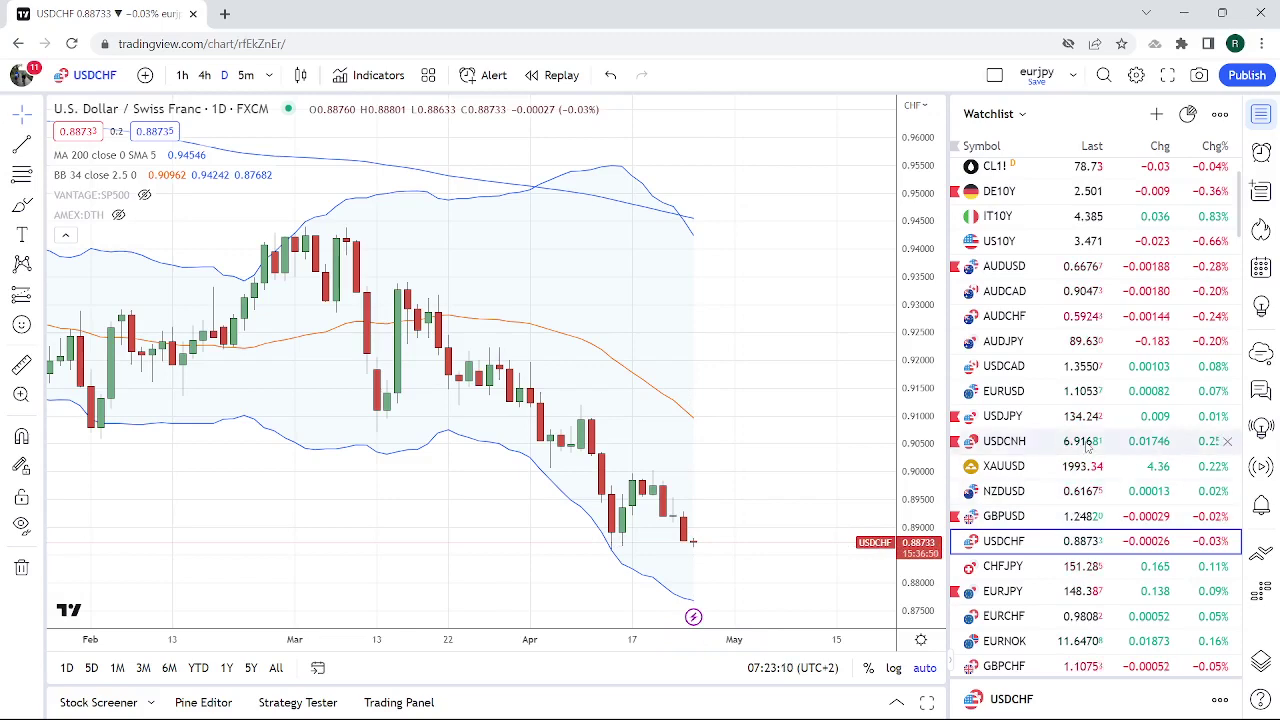
pyautogui.scroll(1, 1078, 502)
pyautogui.scroll(-3, 1080, 500)
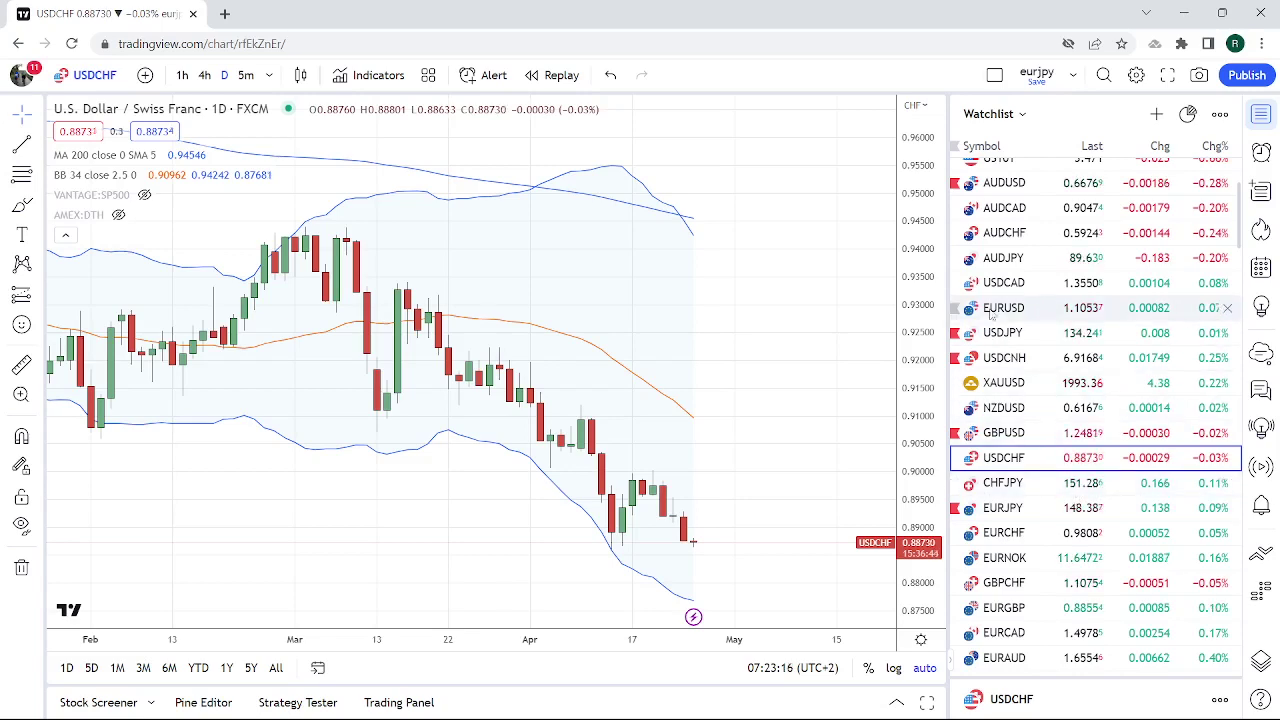
pyautogui.click(1000, 308)
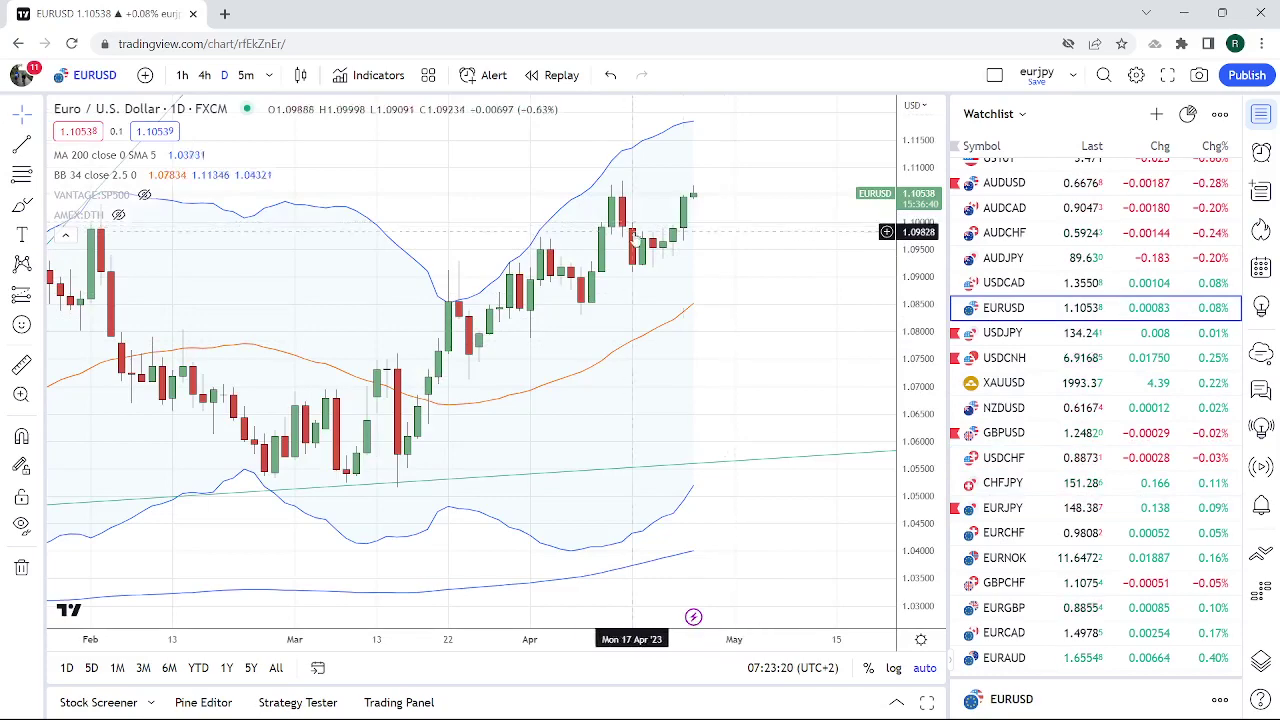
pyautogui.click(183, 76)
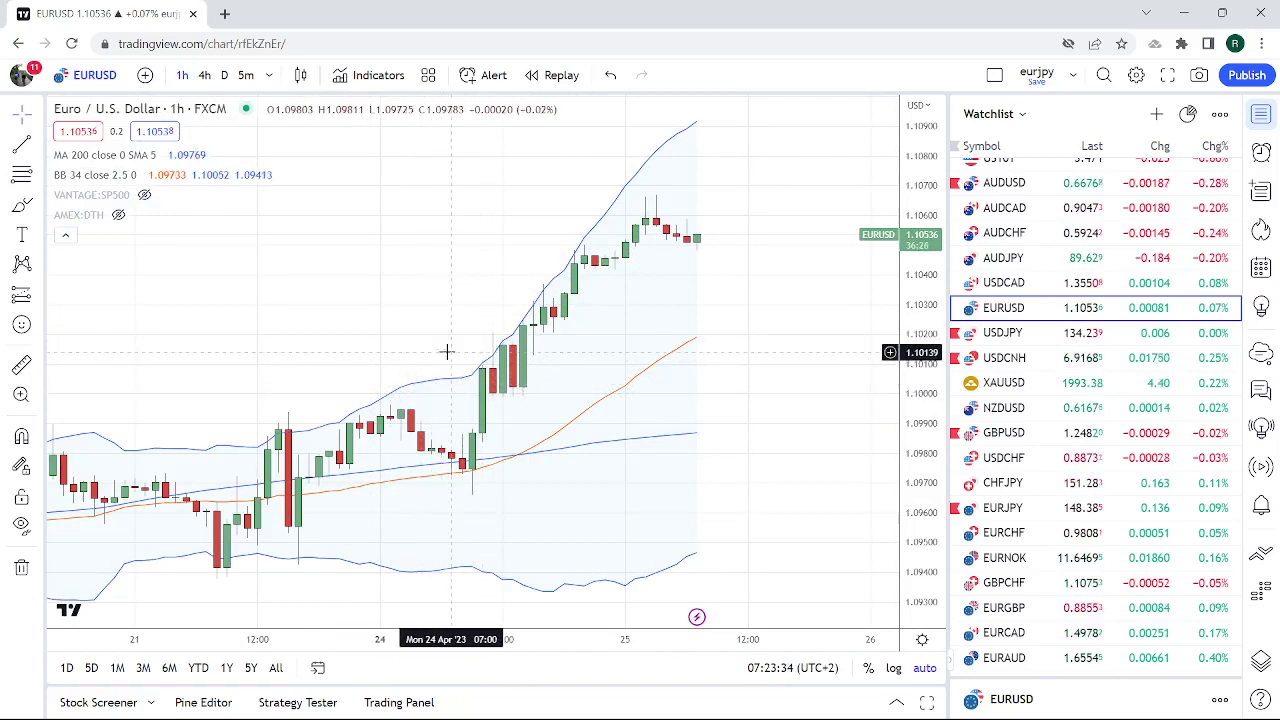
pyautogui.click(225, 76)
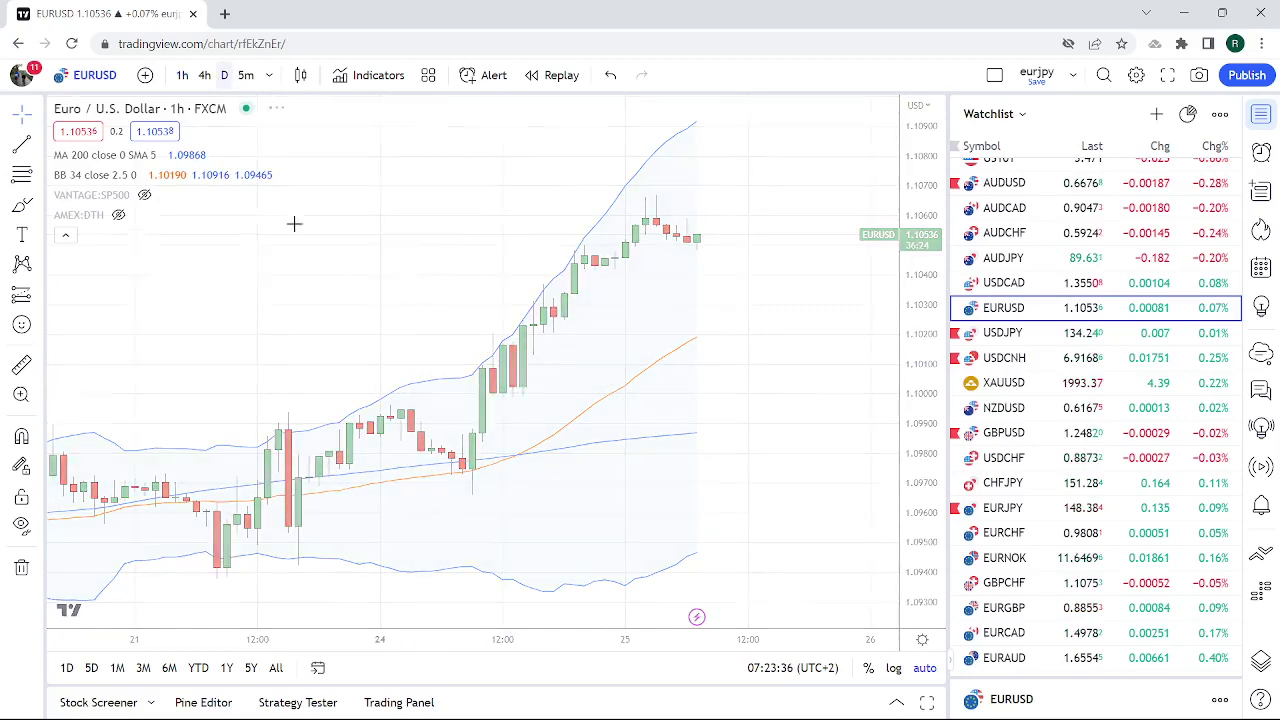
pyautogui.scroll(3, 392, 341)
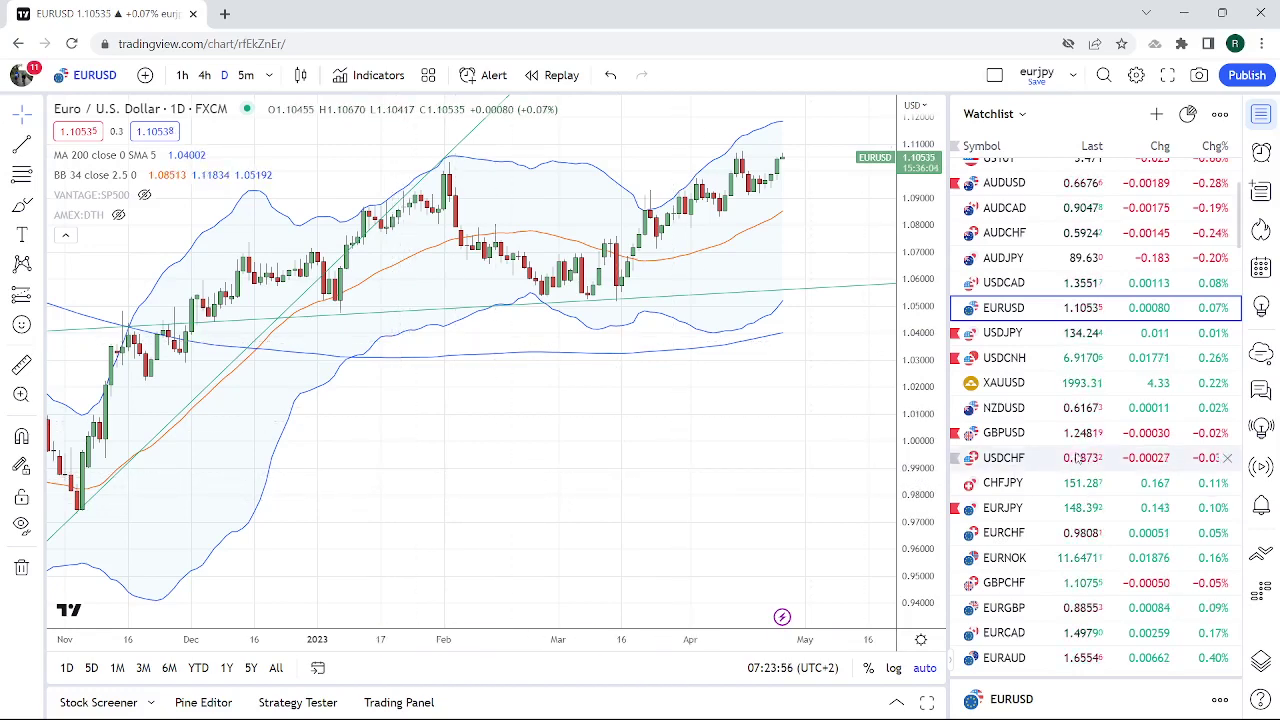
pyautogui.scroll(-1, 1076, 455)
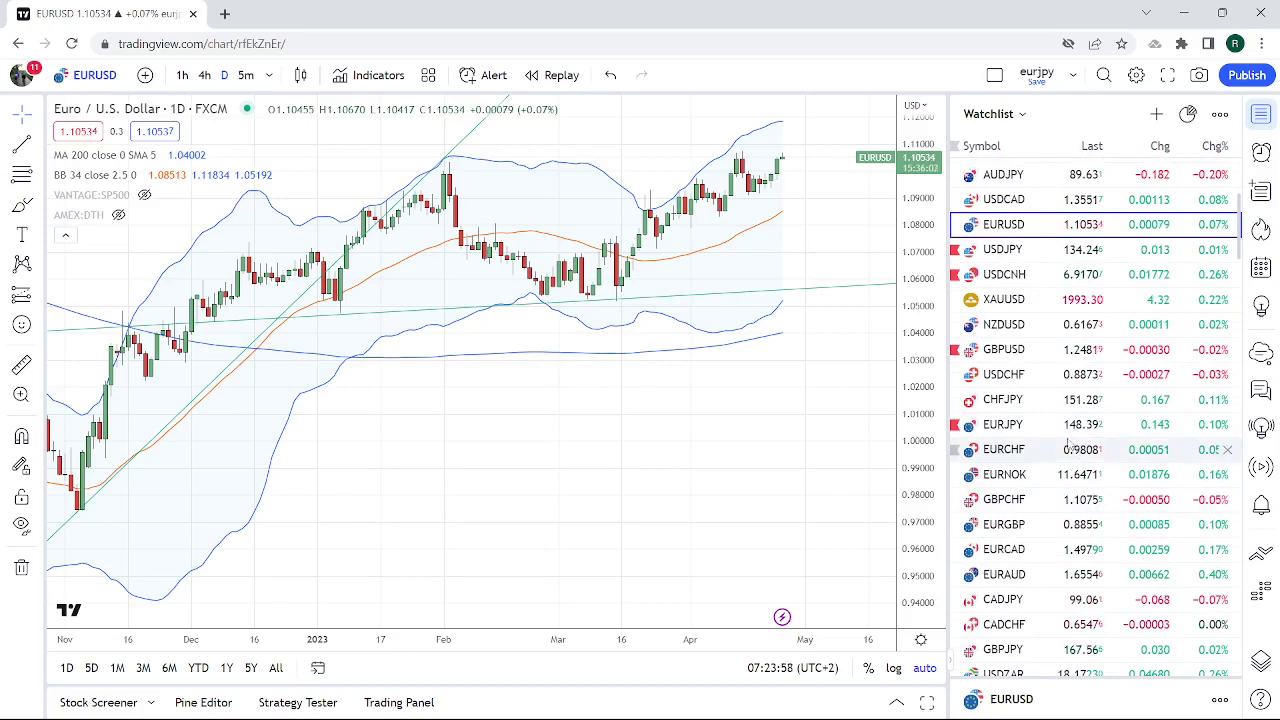
pyautogui.scroll(-1, 1120, 453)
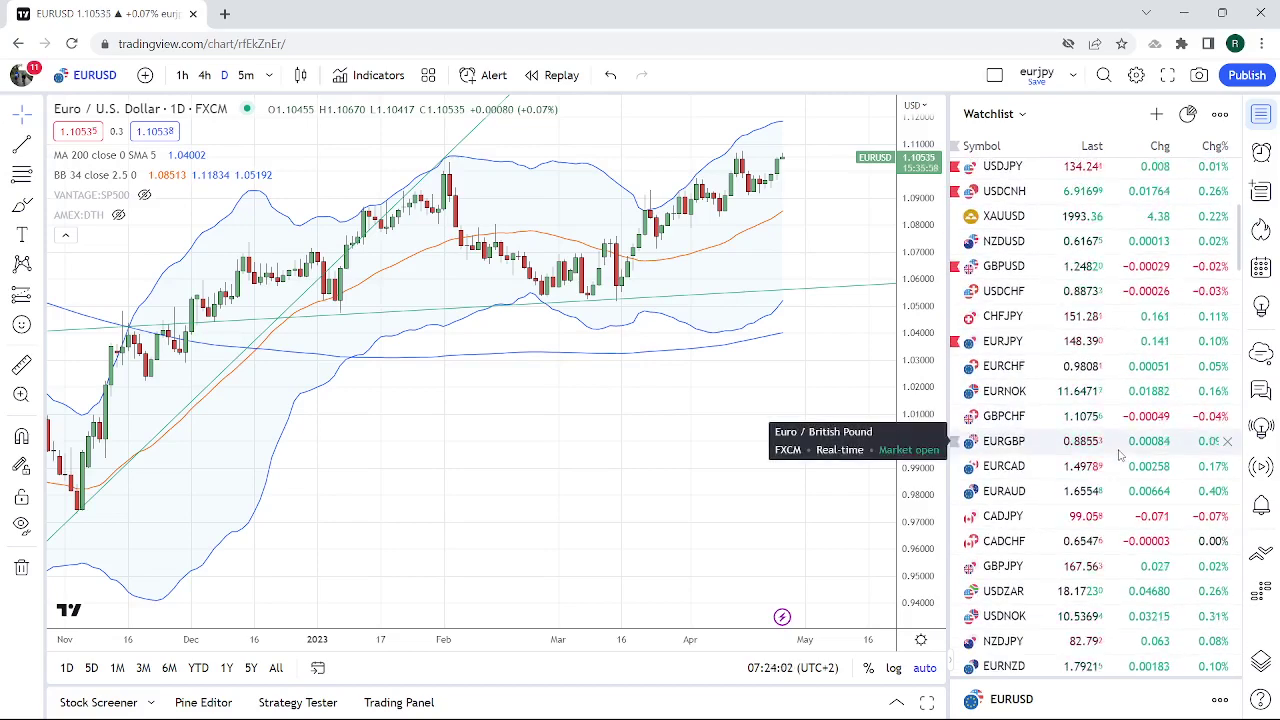
pyautogui.scroll(-1, 1120, 455)
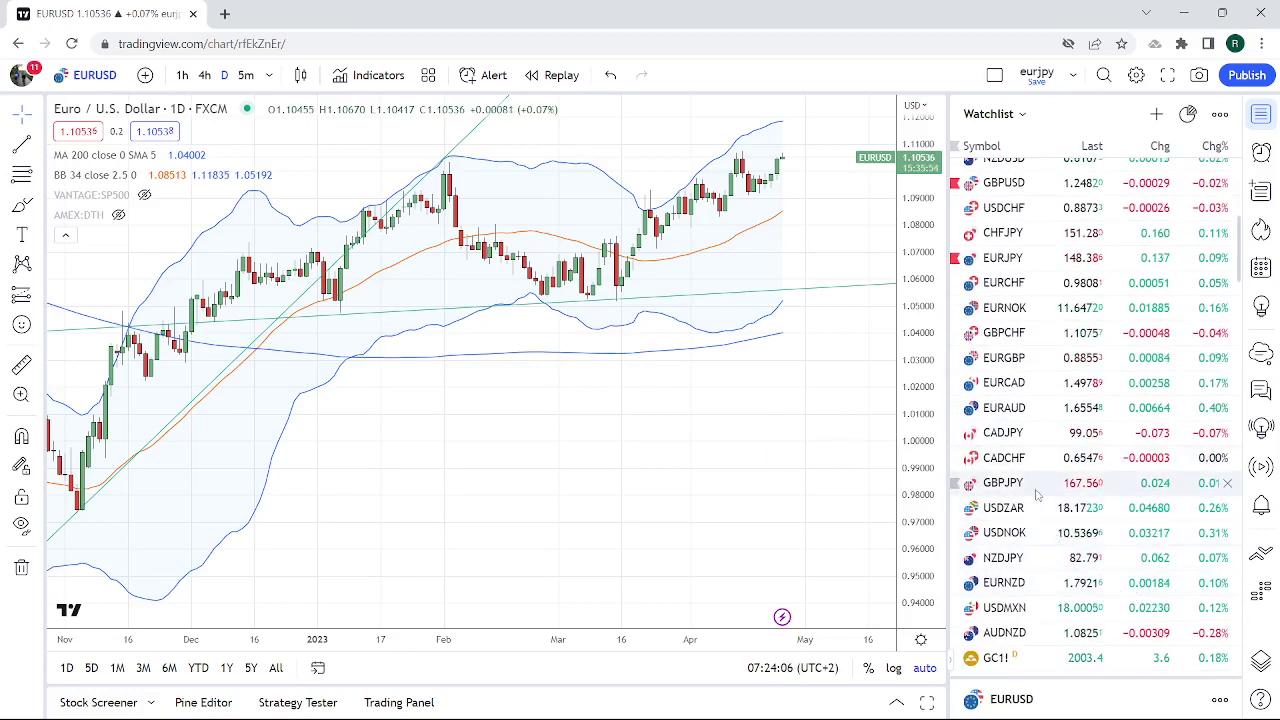
# Load CADCHF and set its chart to 12-month candles.
pyautogui.click(1012, 459)
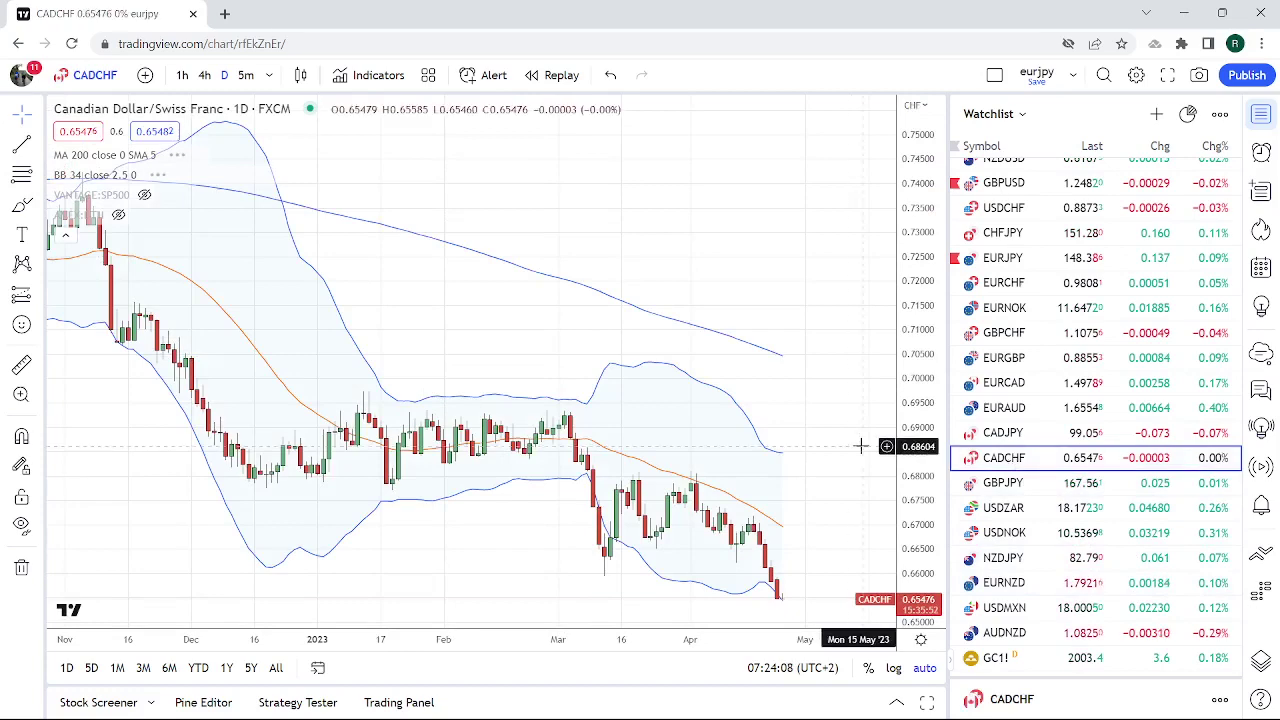
pyautogui.scroll(-3, 617, 332)
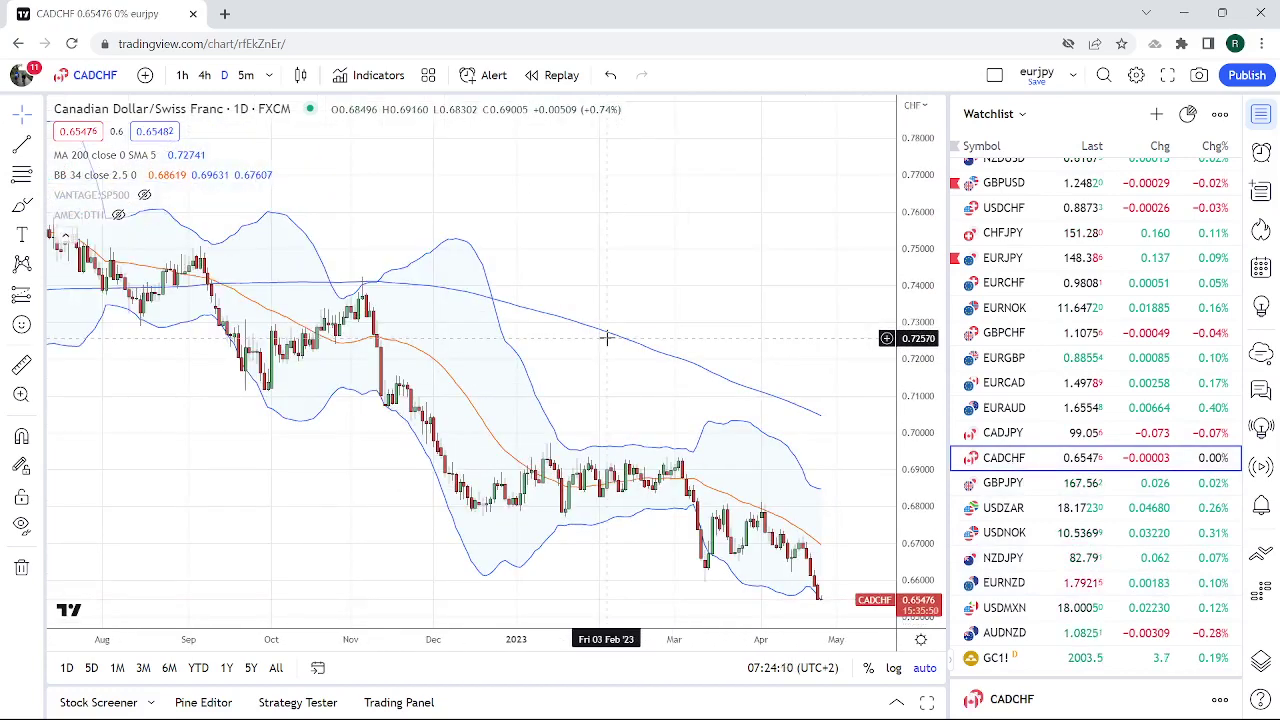
pyautogui.scroll(2, 606, 338)
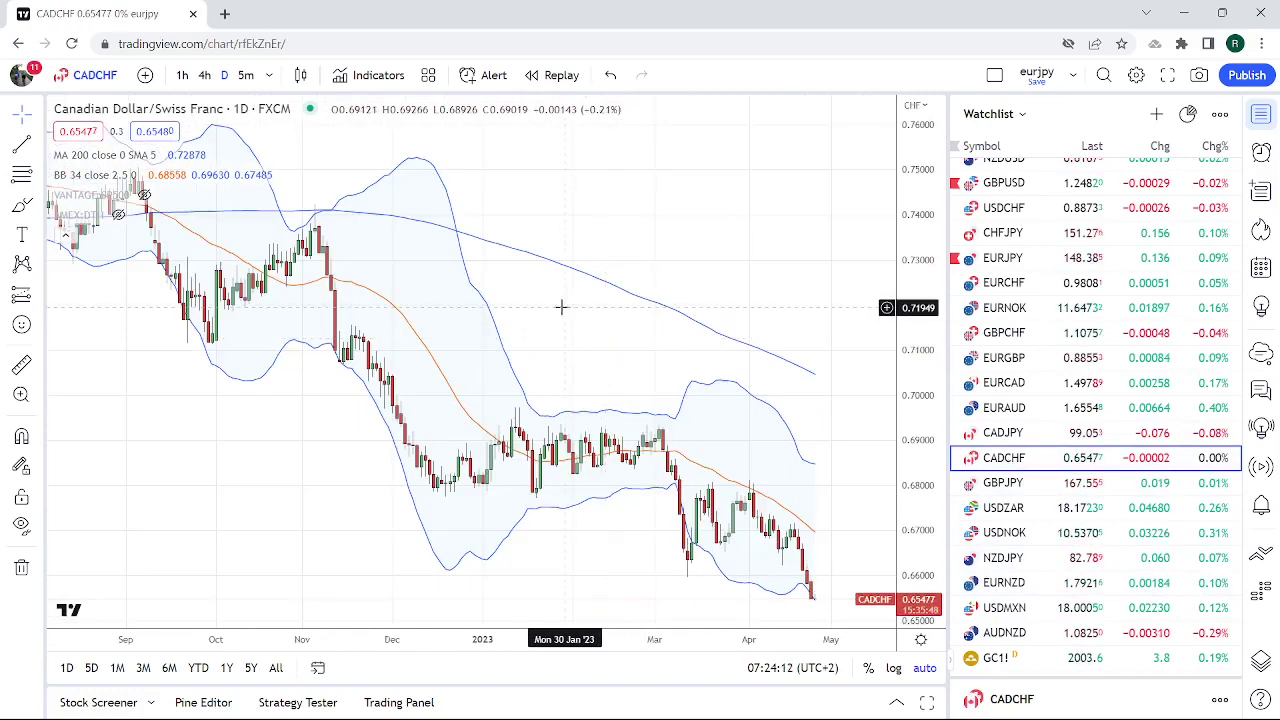
pyautogui.click(270, 78)
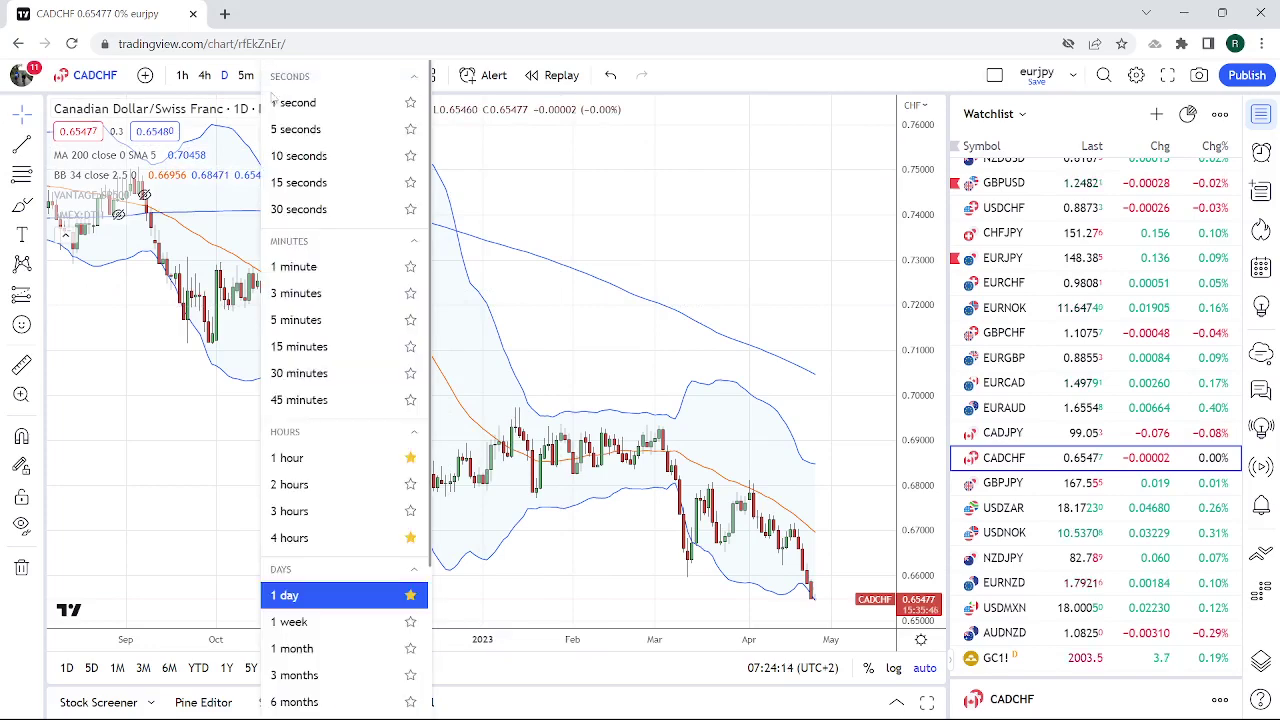
pyautogui.scroll(-2, 300, 630)
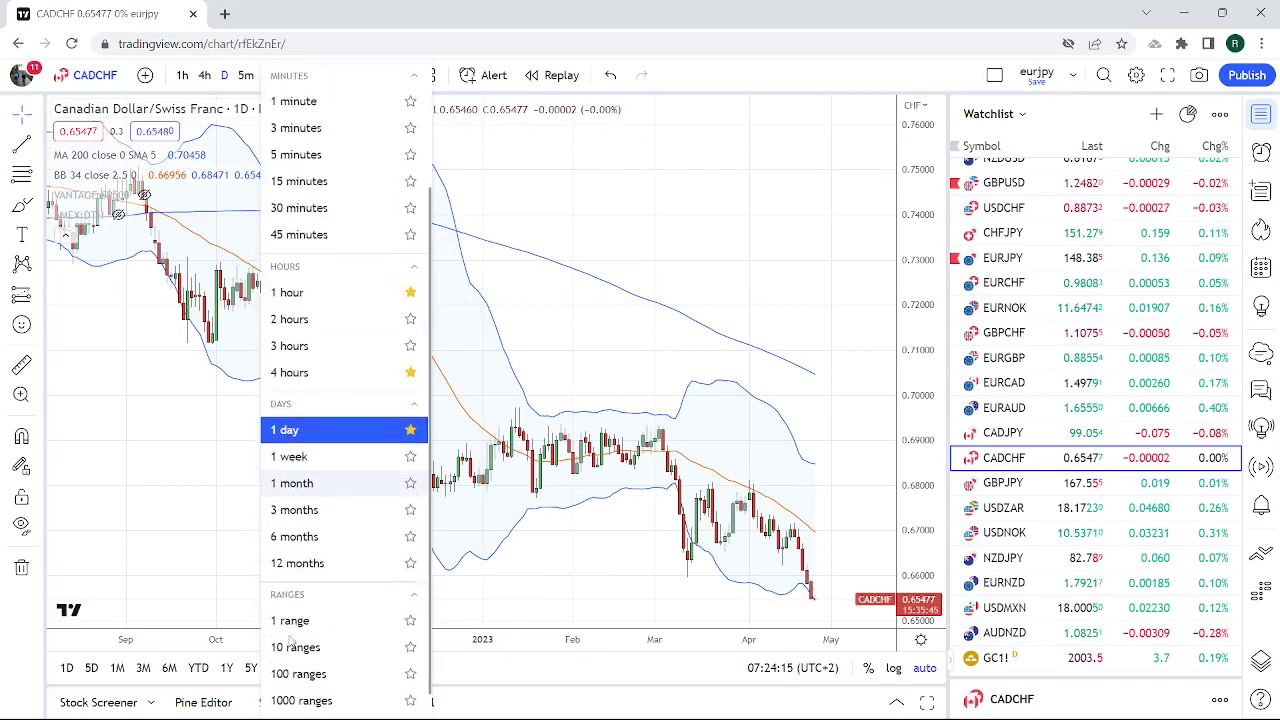
pyautogui.click(330, 567)
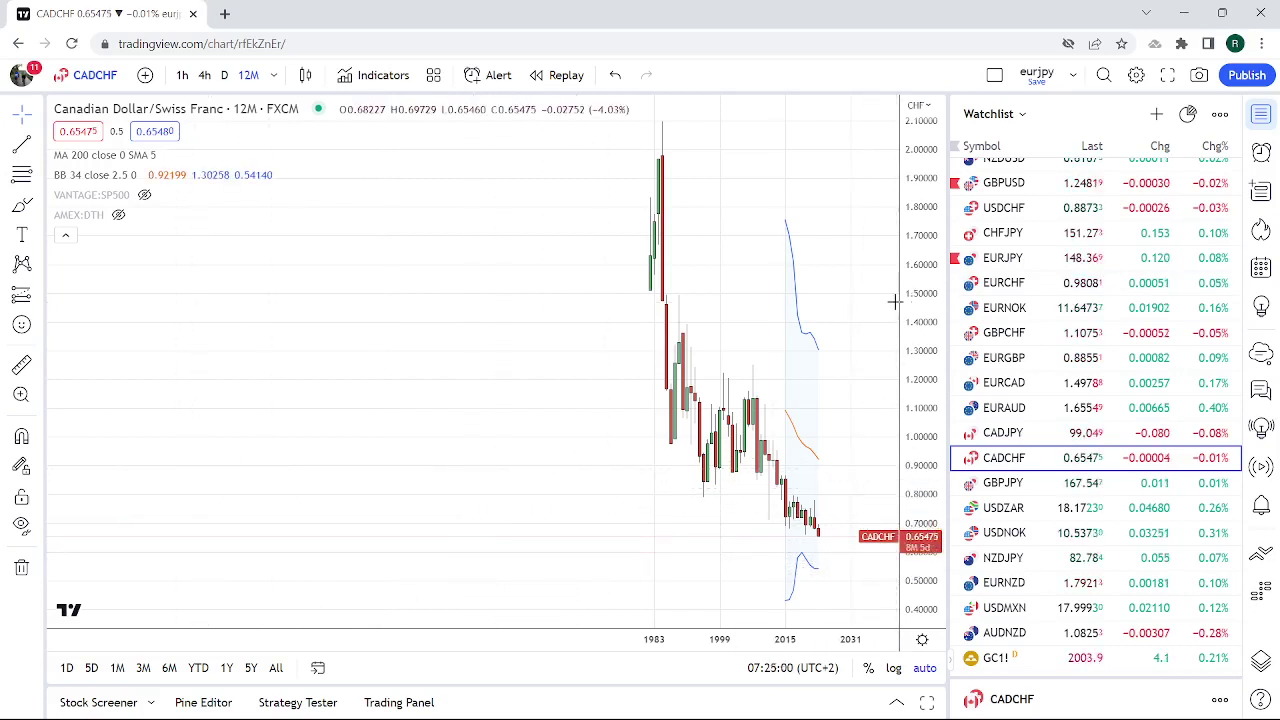
# Load EURCHF, set it to daily candles, and zoom into recent months.
pyautogui.click(1010, 283)
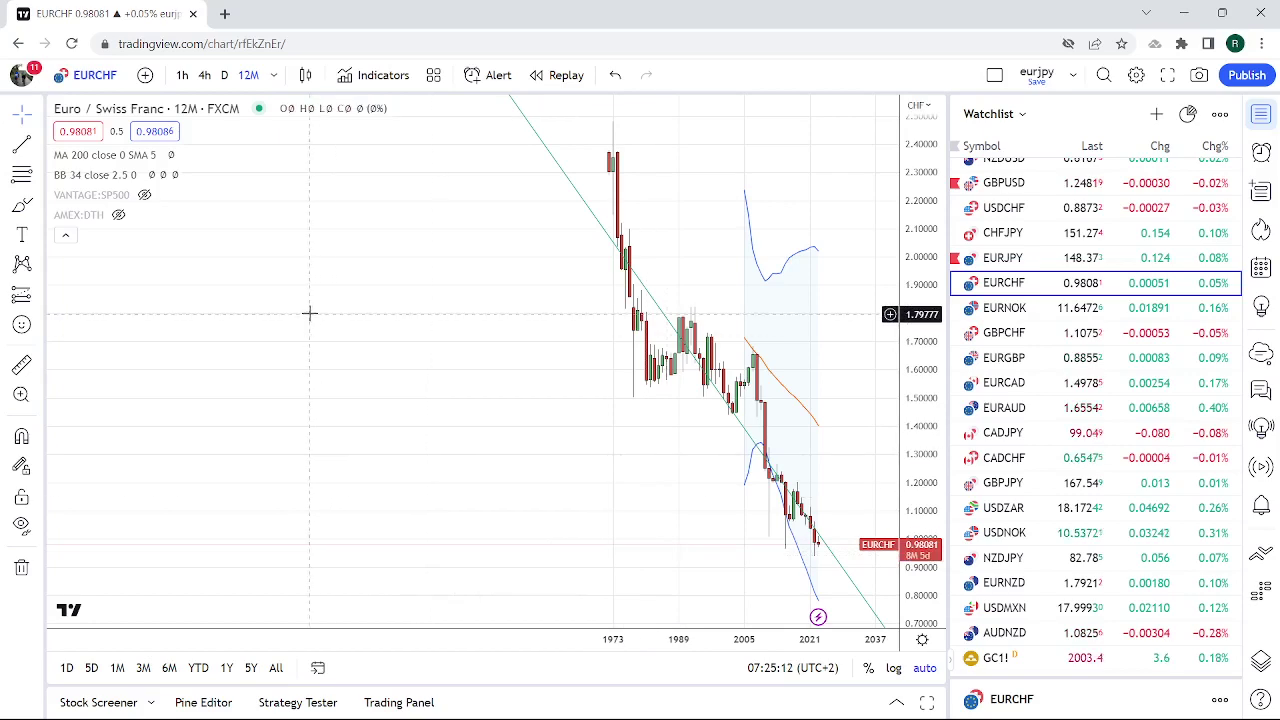
pyautogui.click(224, 75)
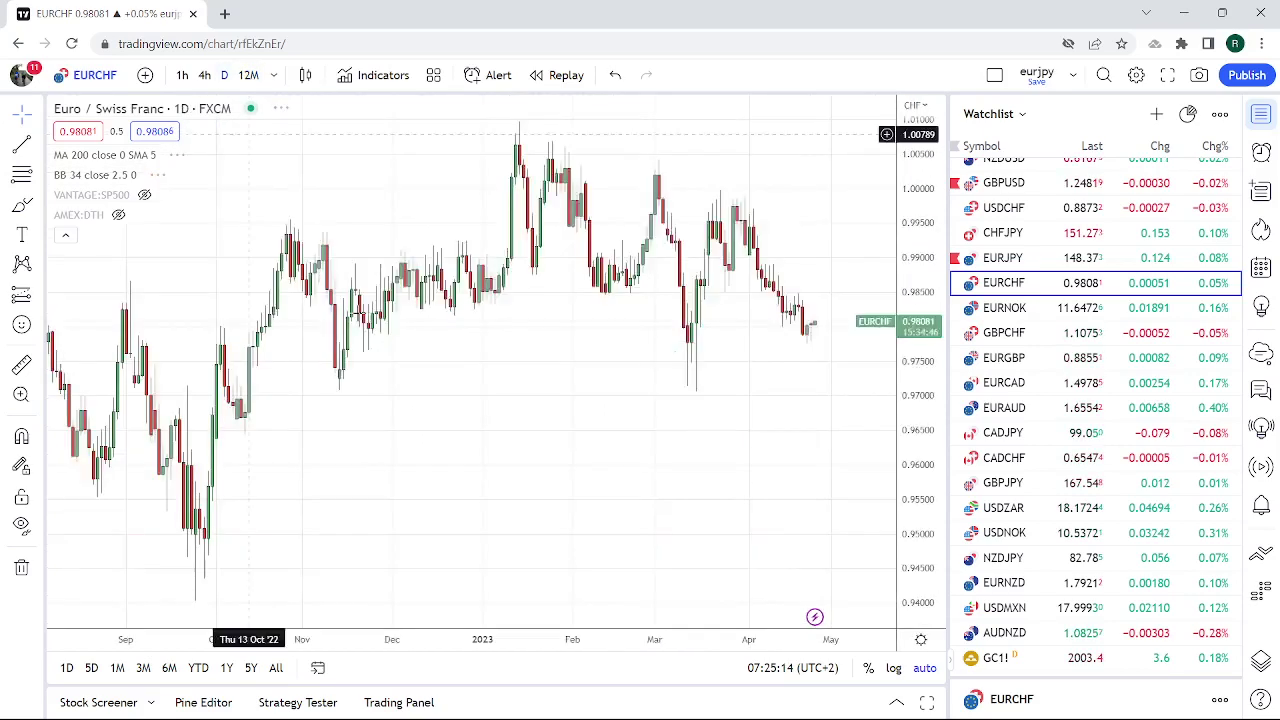
pyautogui.scroll(5, 428, 484)
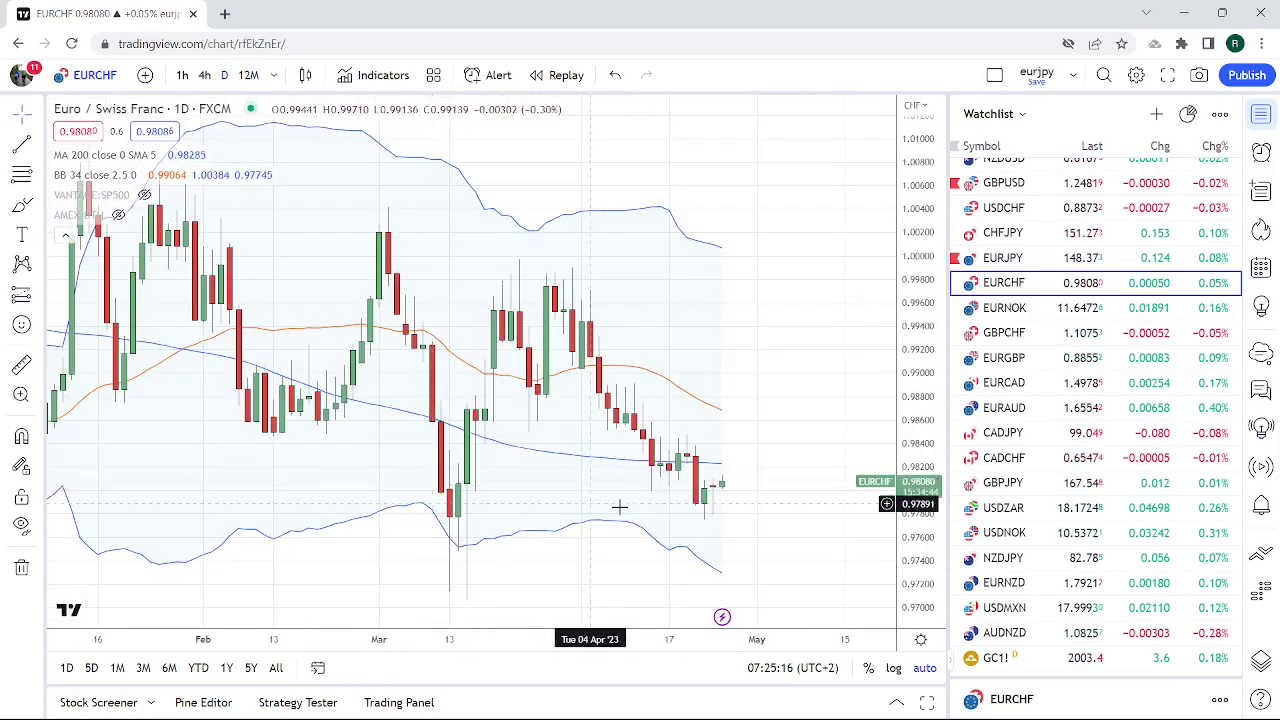